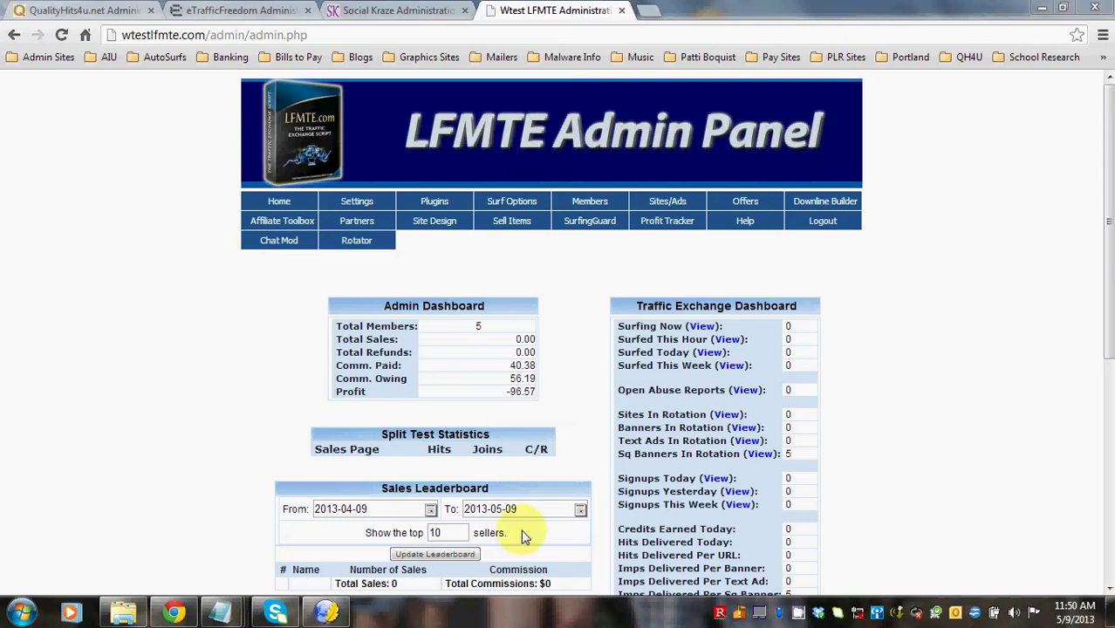
# Open the sales packages list and look through the packages, including the 1000 Cr Sale one-time offer
pyautogui.click(515, 240)
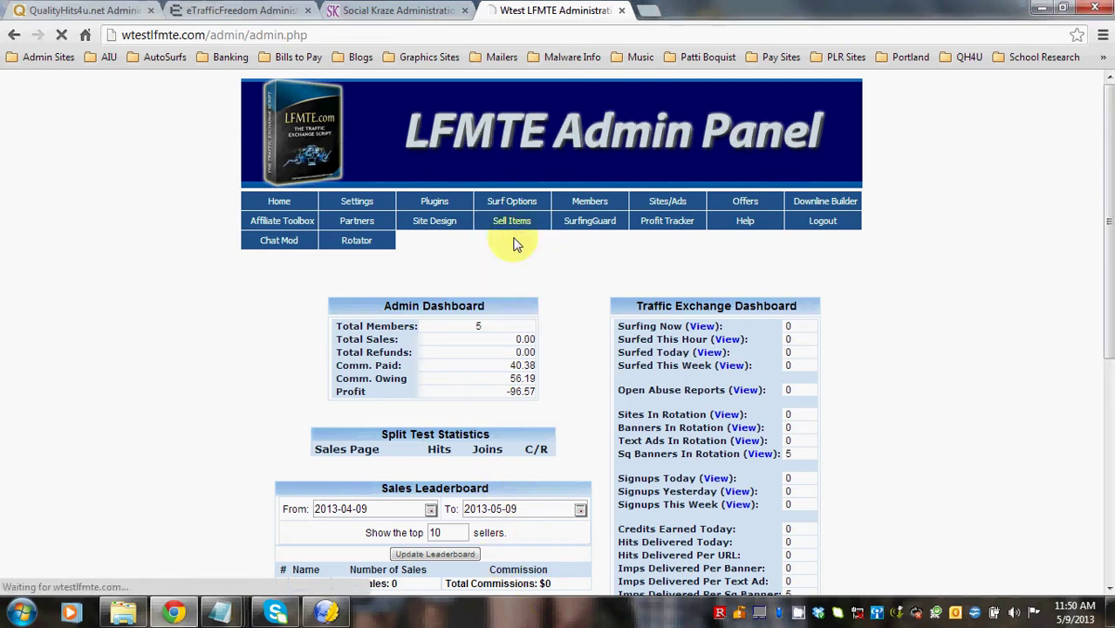
pyautogui.scroll(-4, 214, 288)
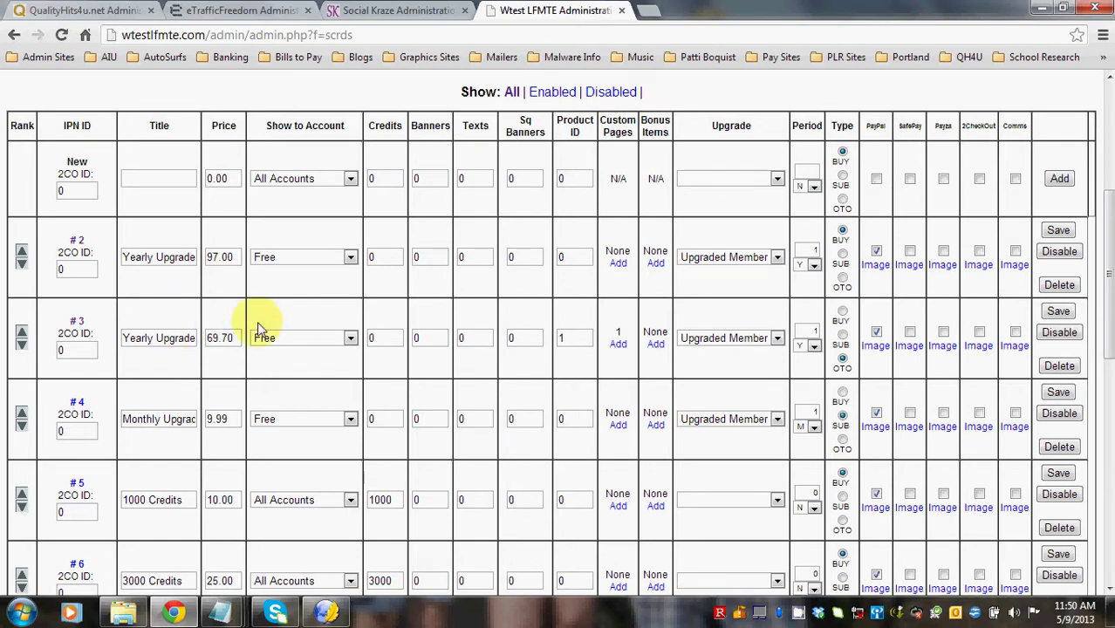
pyautogui.scroll(-8, 260, 321)
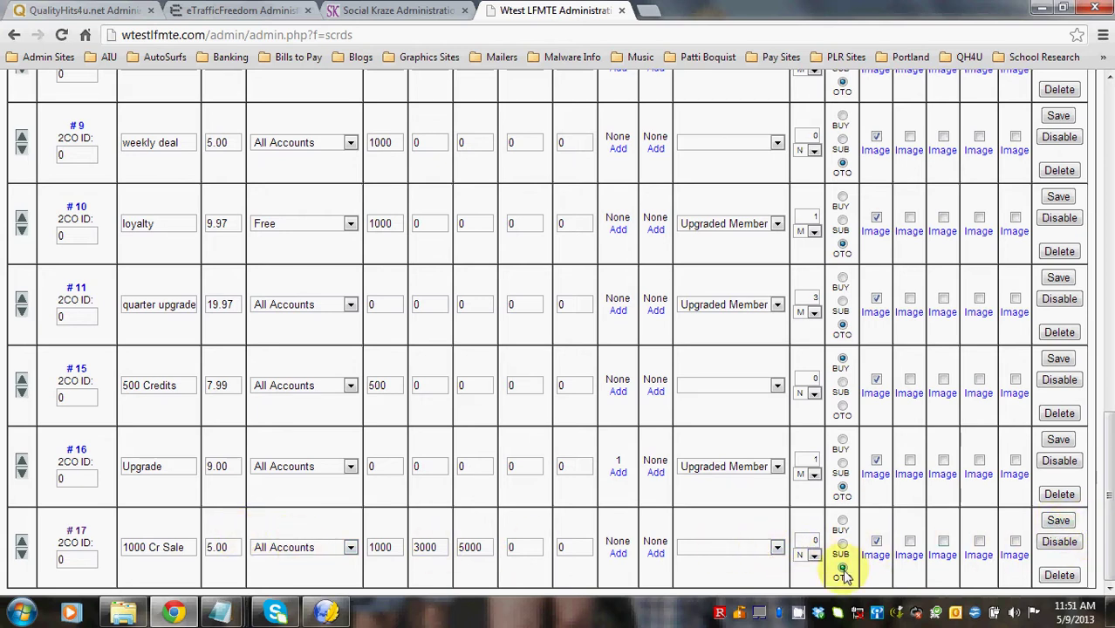
pyautogui.scroll(20, 535, 440)
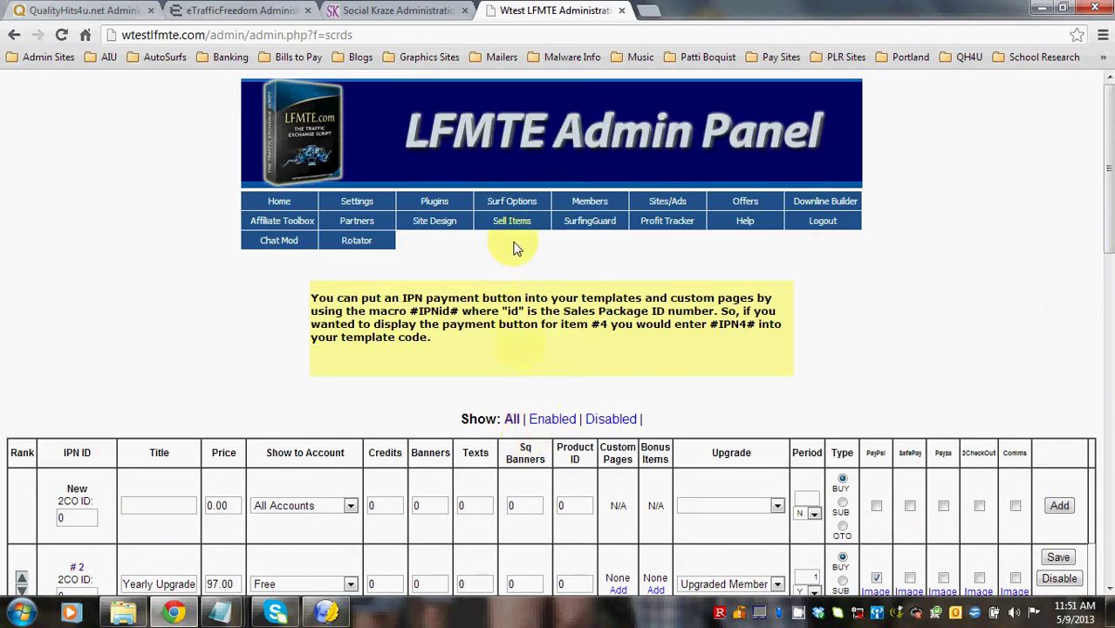
pyautogui.moveTo(511, 221)
pyautogui.scroll(-4, 286, 356)
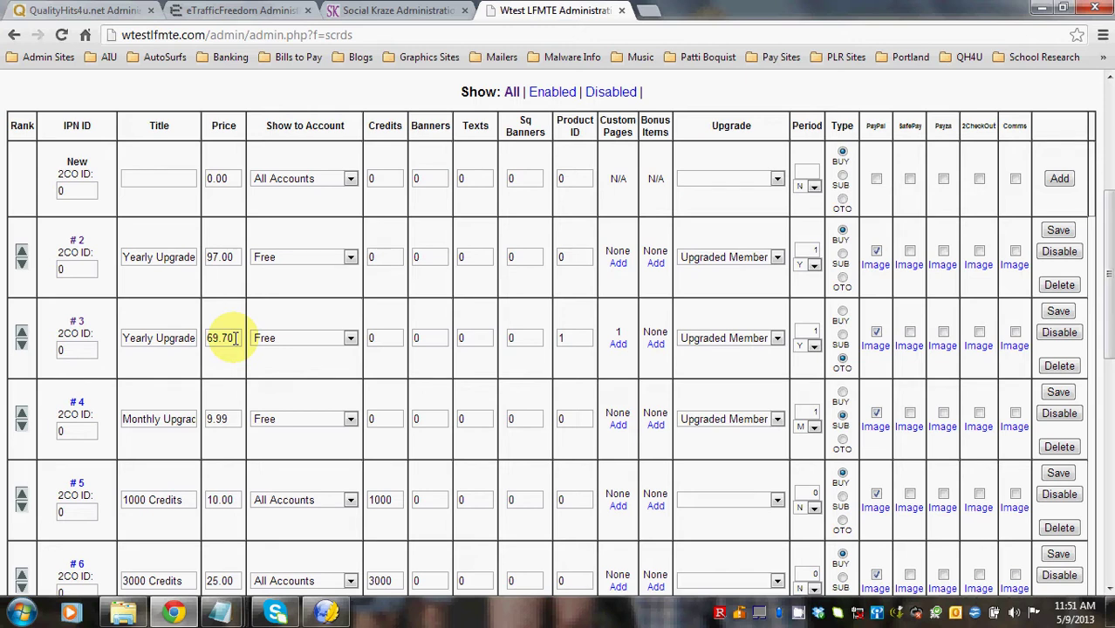
# Open the details of sales package #3, the yearly upgrade, and check its Return URL
pyautogui.click(77, 324)
pyautogui.scroll(-3, 801, 343)
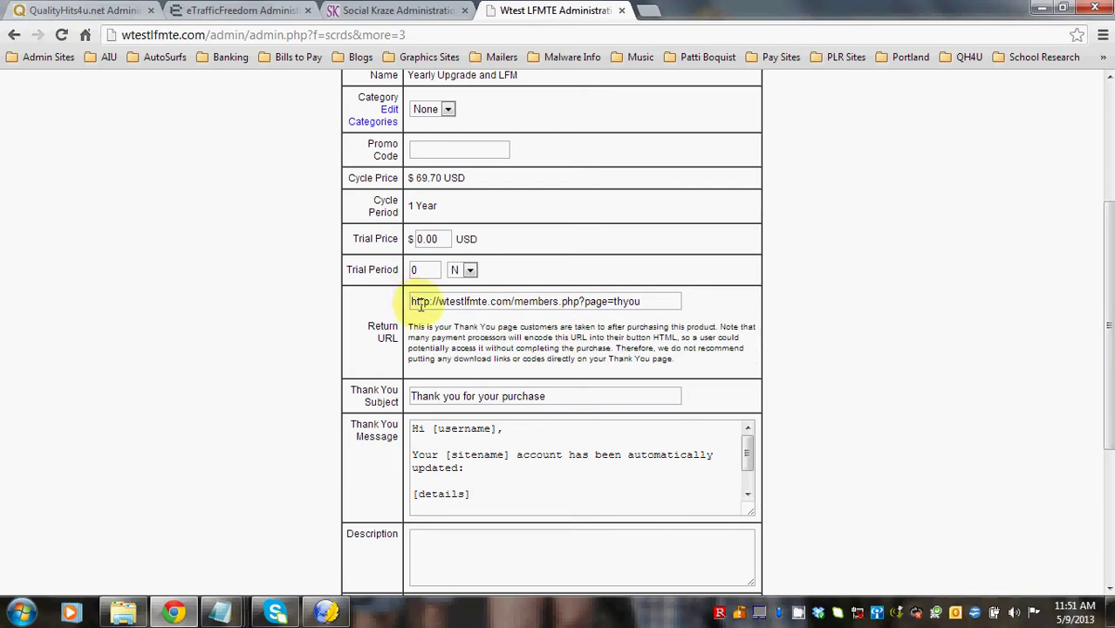
pyautogui.scroll(3, 737, 287)
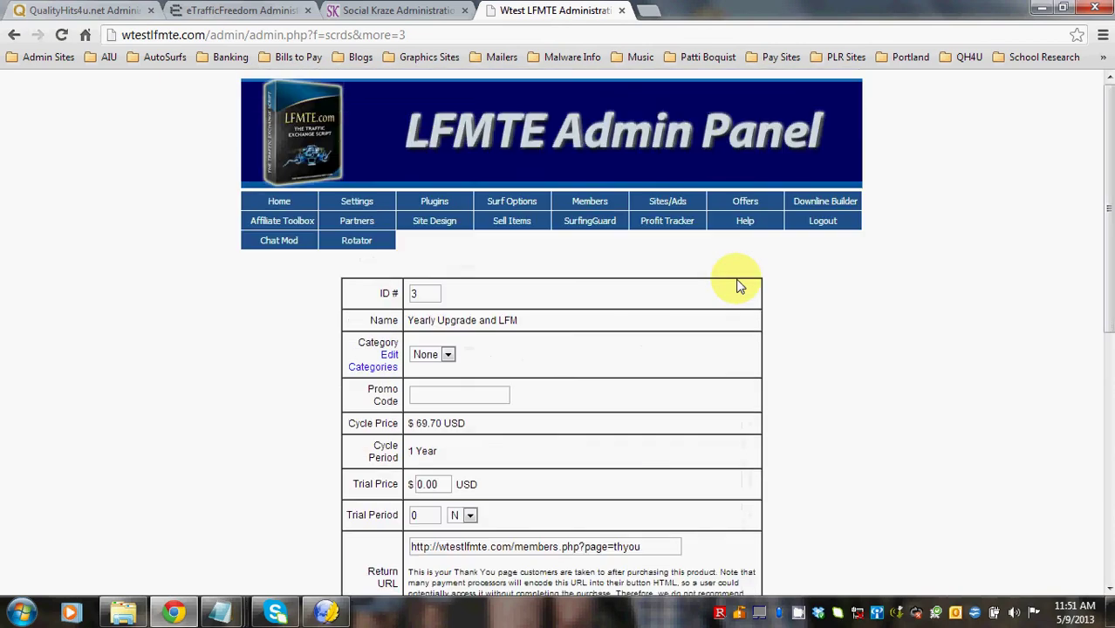
# Add a custom page with the URL tag thyou and the page name Credit Pkg Upsell
pyautogui.moveTo(440, 225)
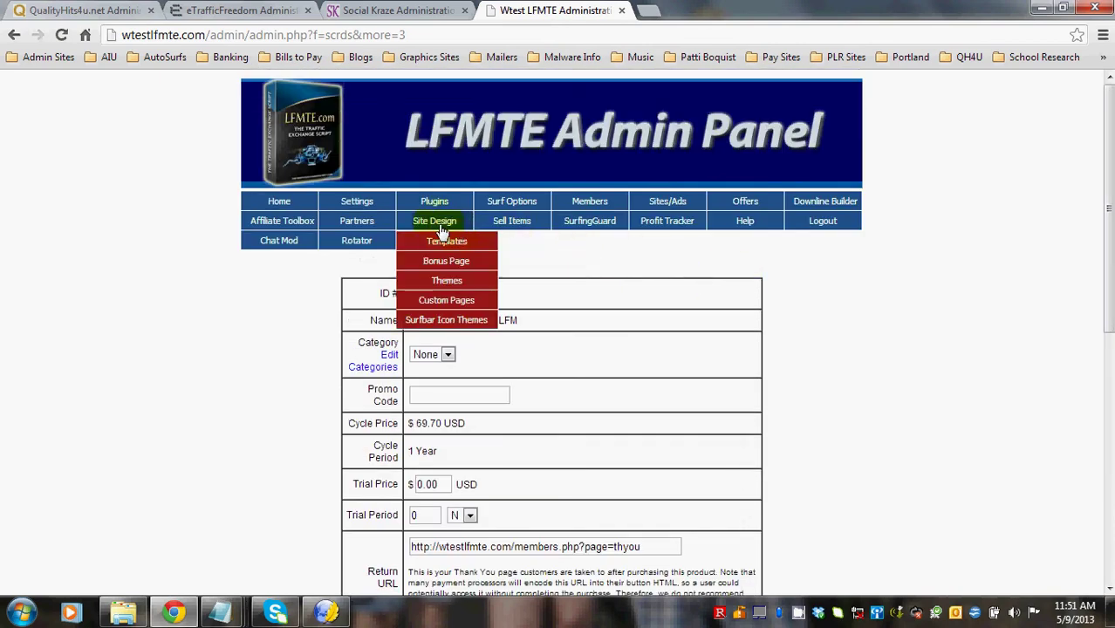
pyautogui.click(442, 301)
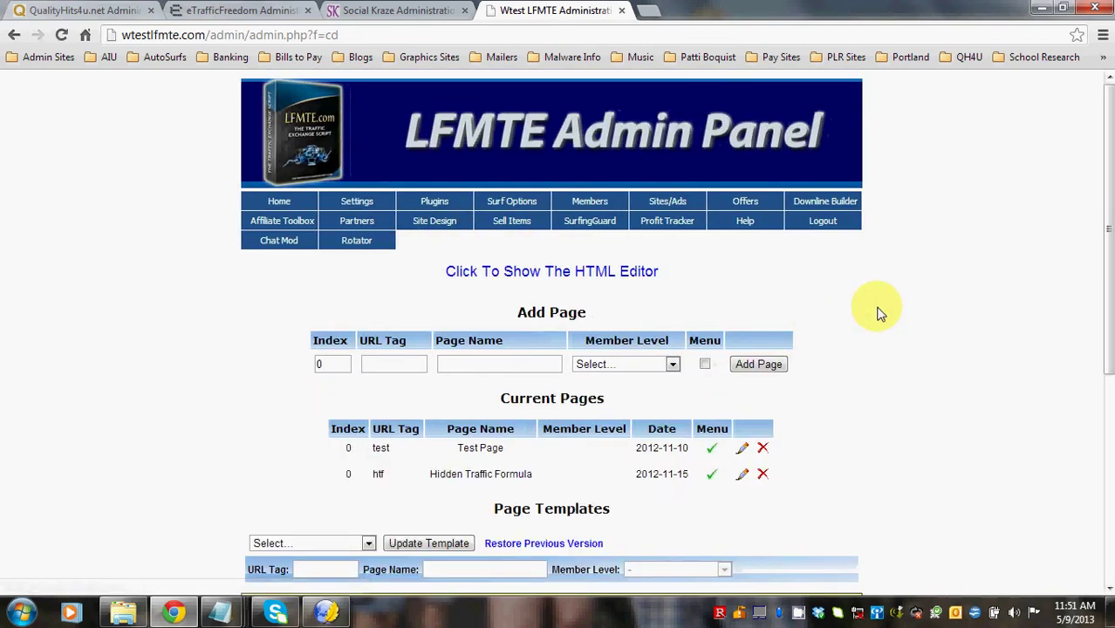
pyautogui.scroll(-1, 880, 314)
pyautogui.click(384, 282)
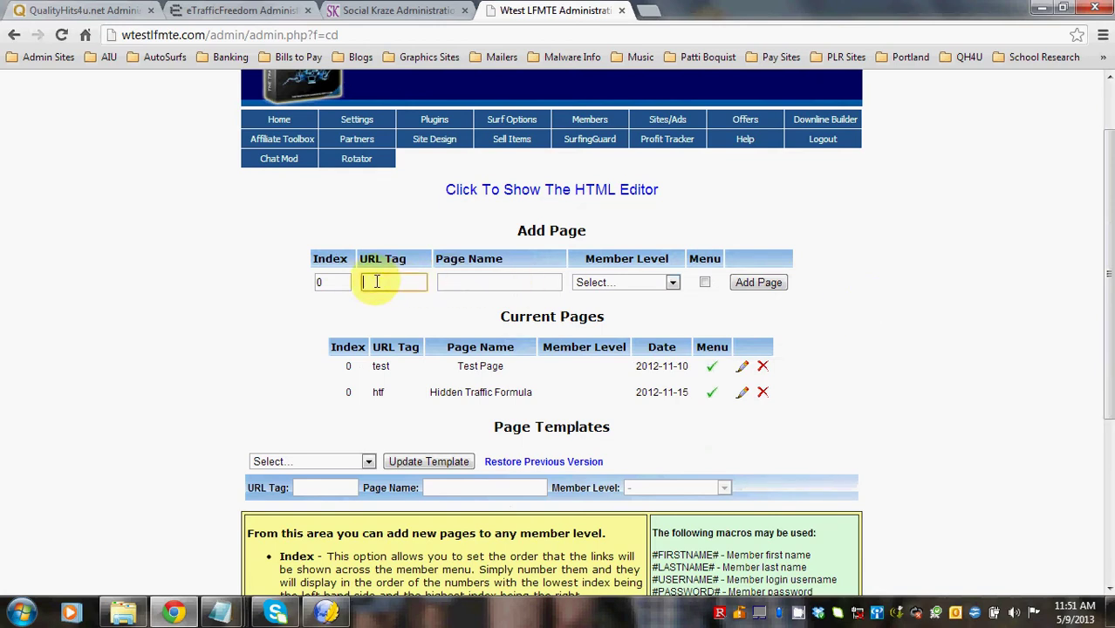
pyautogui.write('thyou')
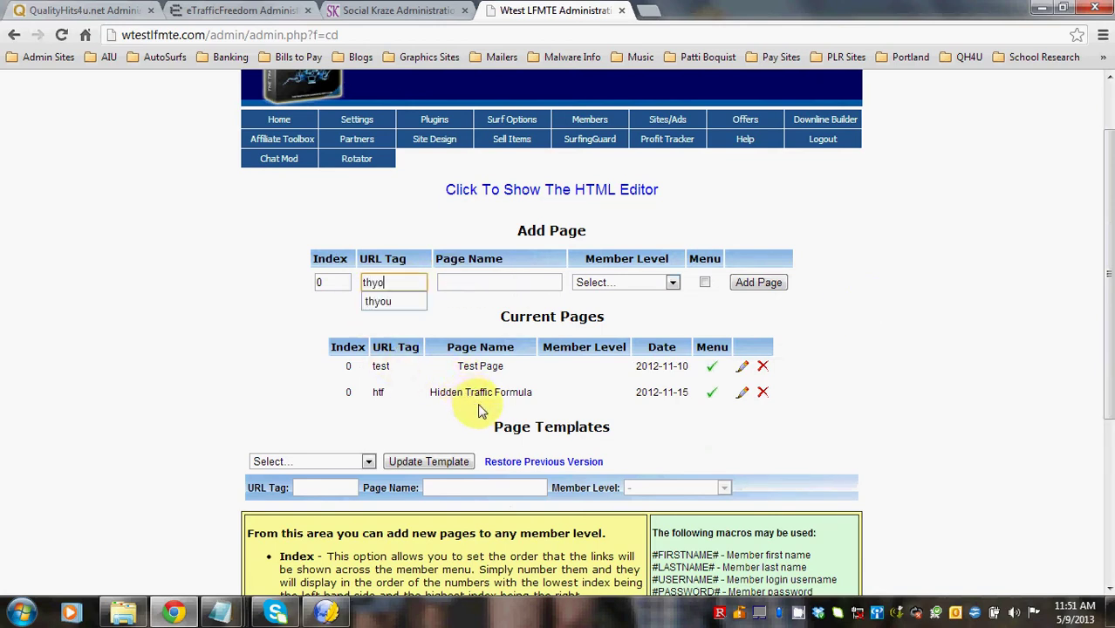
pyautogui.click(460, 282)
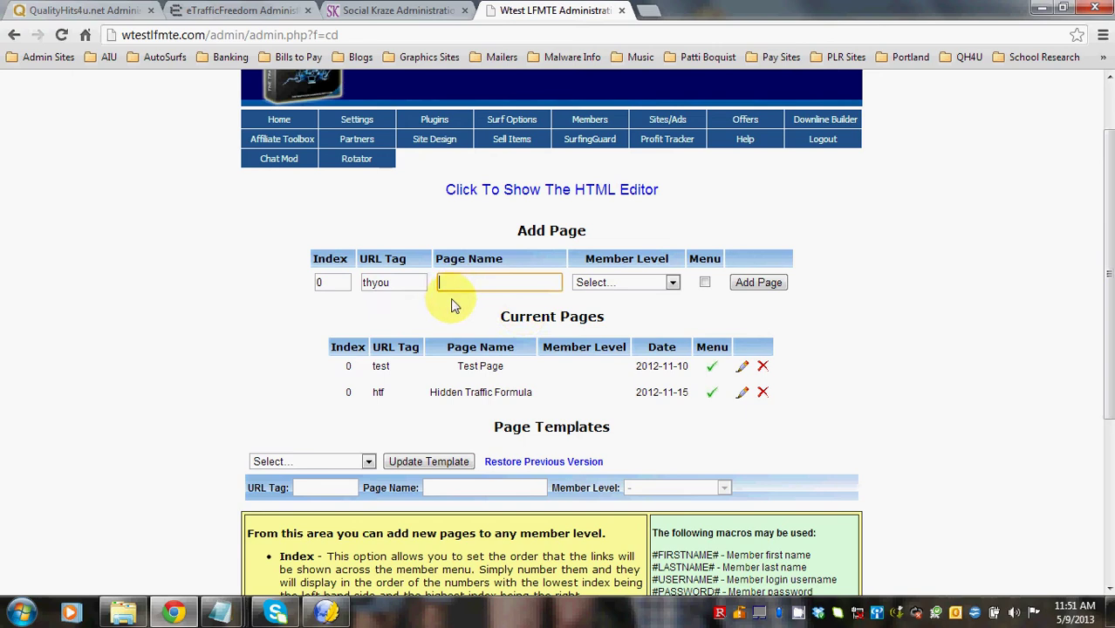
pyautogui.write('Cr')
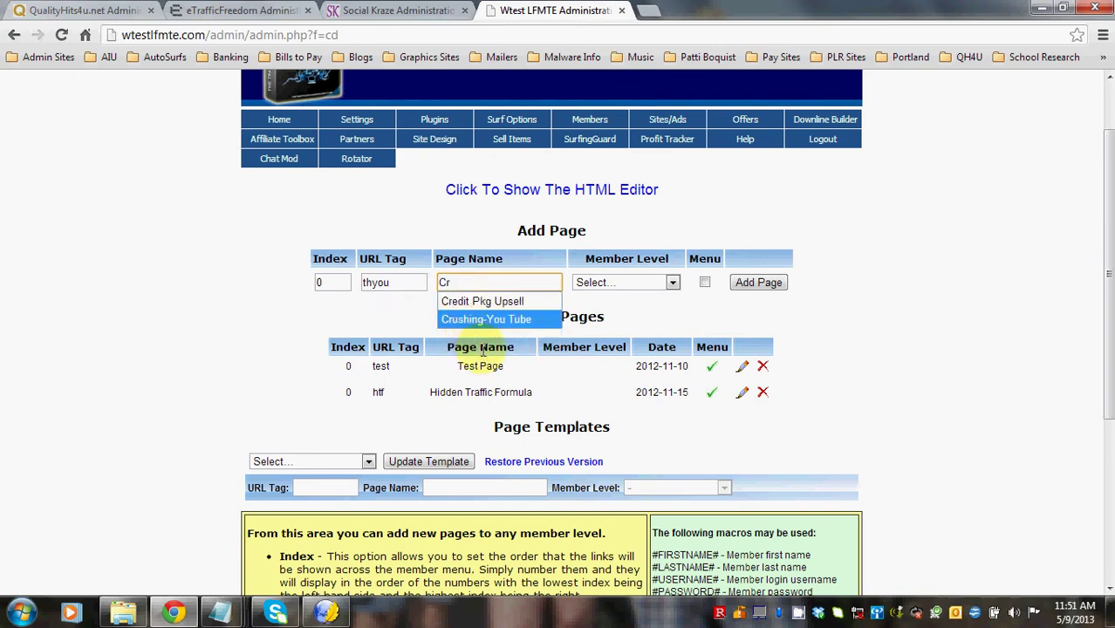
pyautogui.click(484, 306)
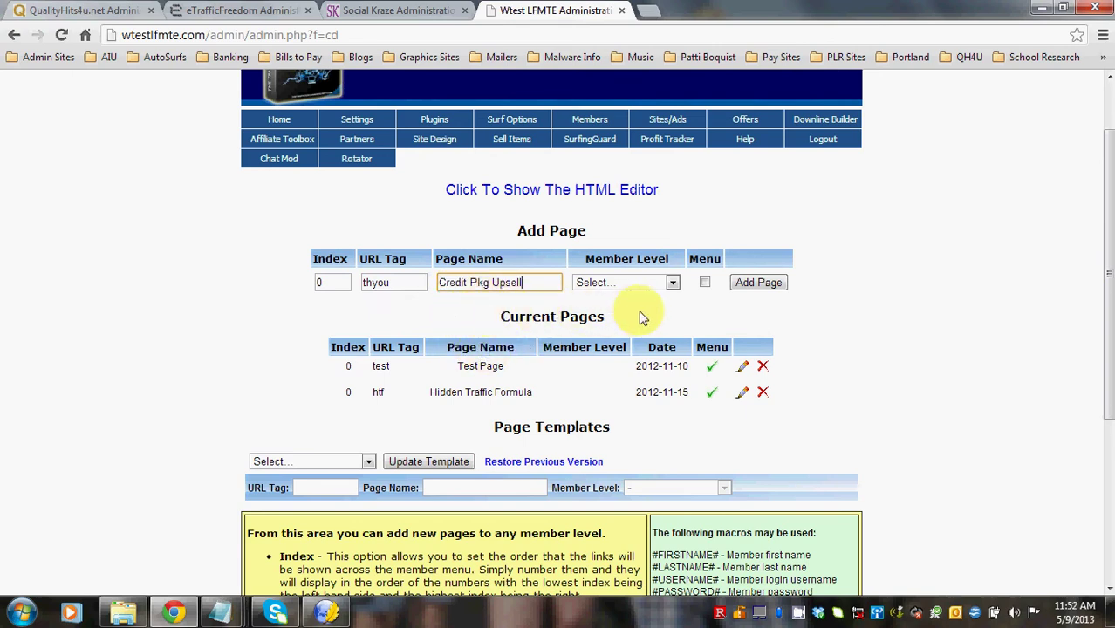
pyautogui.click(759, 283)
# Load the Credit Pkg Upsell page template for editing
pyautogui.scroll(-4, 877, 311)
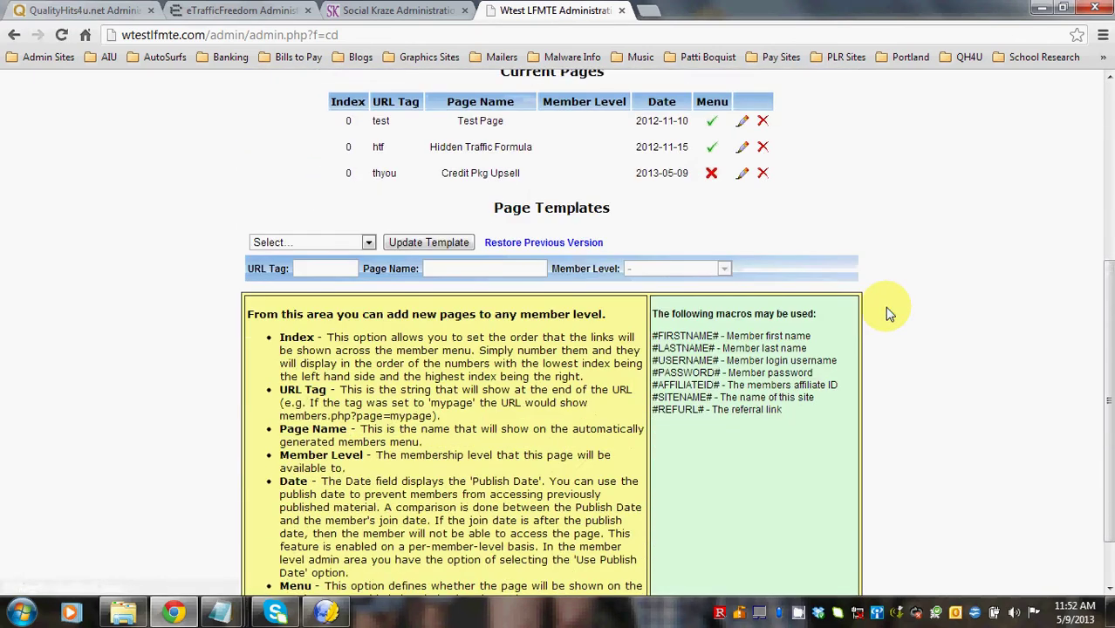
pyautogui.click(321, 171)
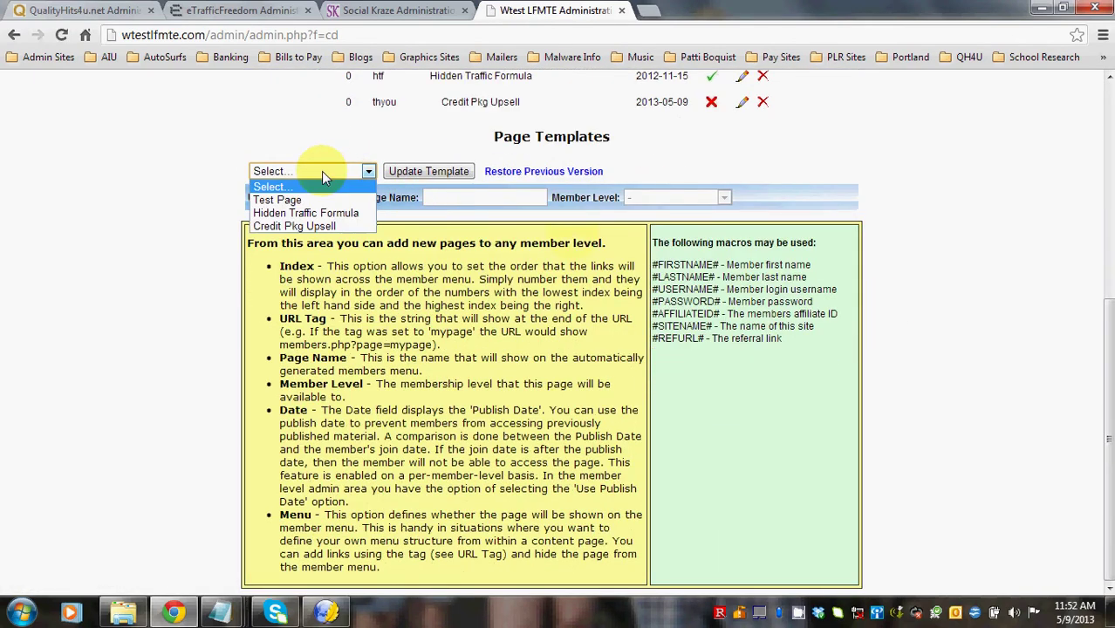
pyautogui.click(319, 227)
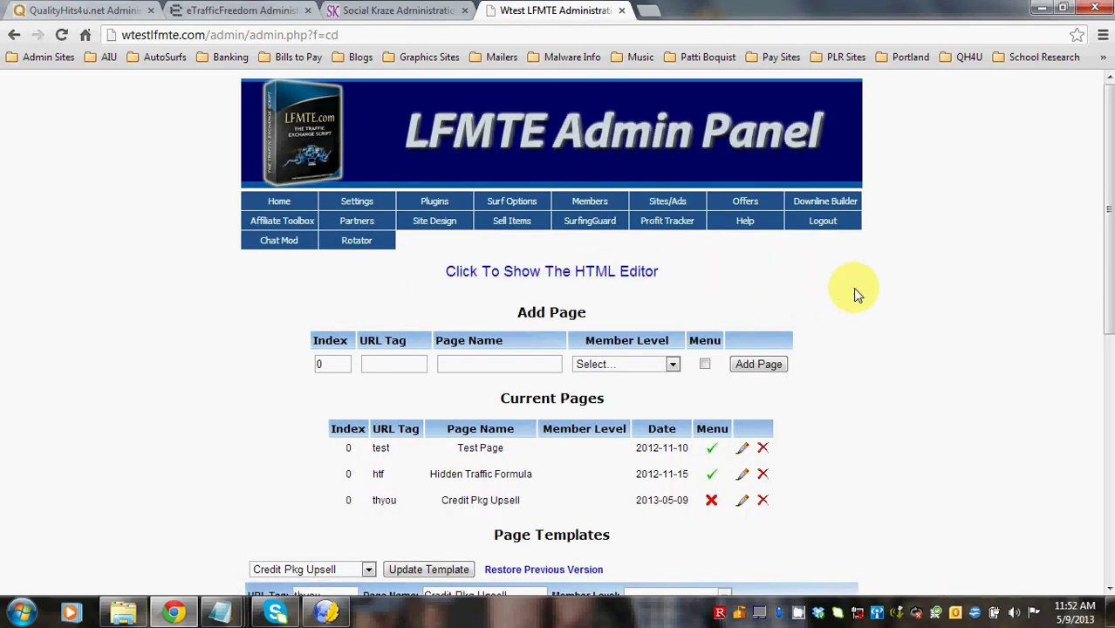
pyautogui.scroll(-1, 855, 293)
pyautogui.scroll(-2, 853, 294)
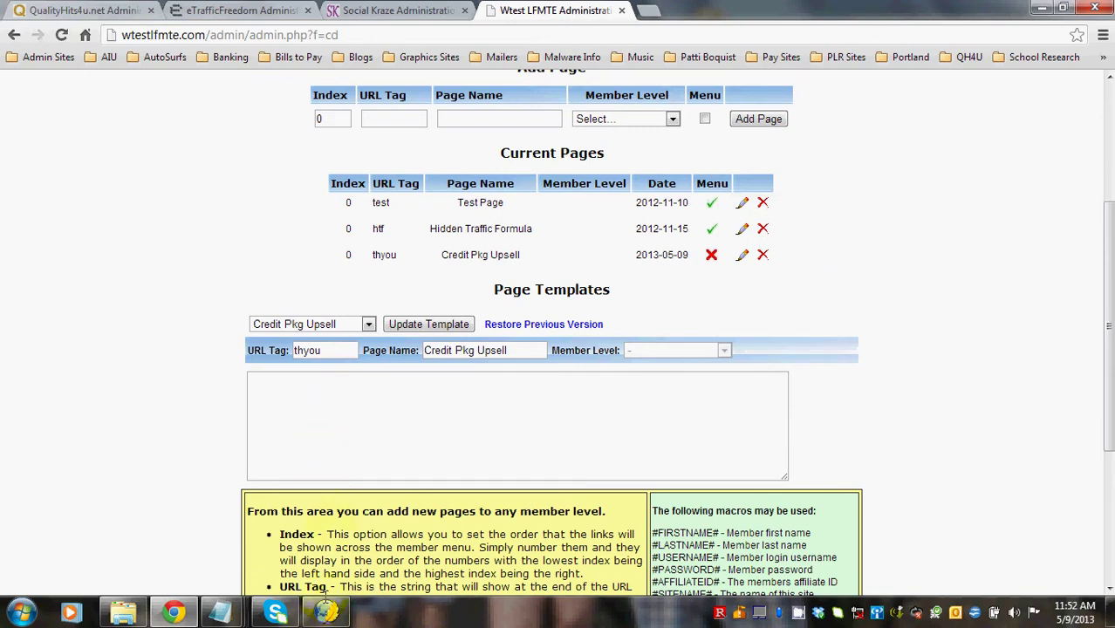
# Switch to KompoZer and review the wtestsalespkg thank-you page, including its #IPN17# payment macro
pyautogui.moveTo(326, 613)
pyautogui.click(288, 567)
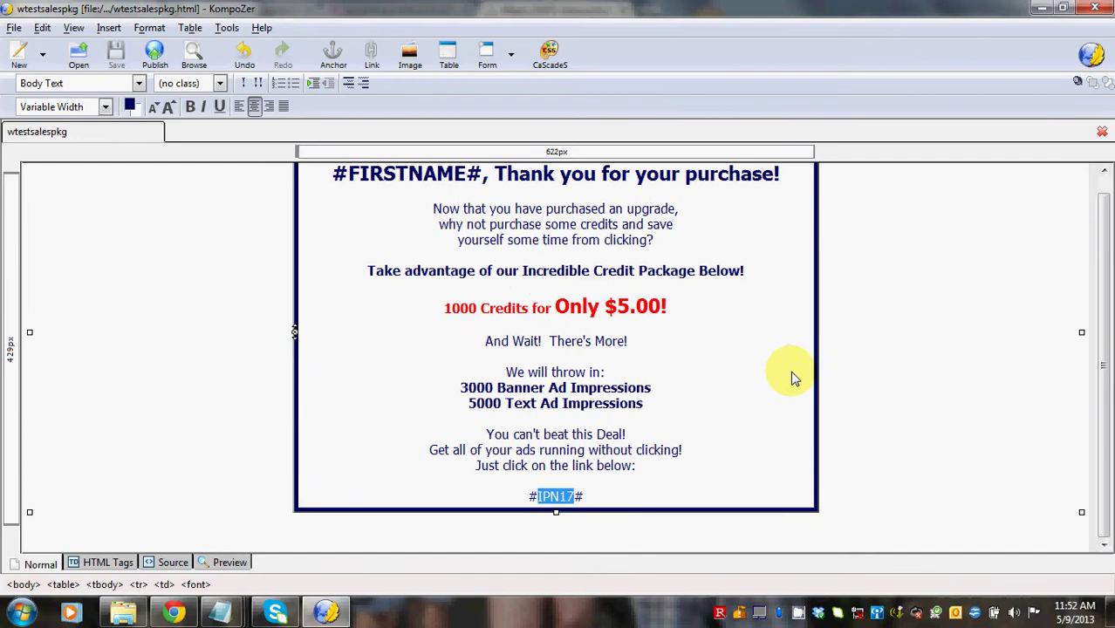
pyautogui.scroll(1, 789, 365)
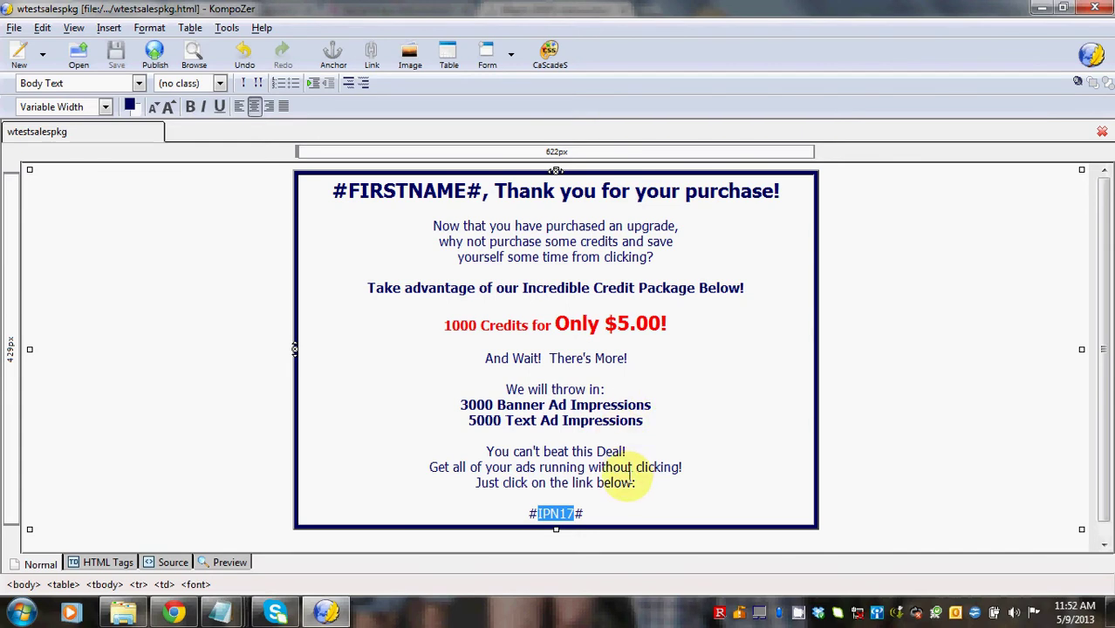
pyautogui.click(621, 514)
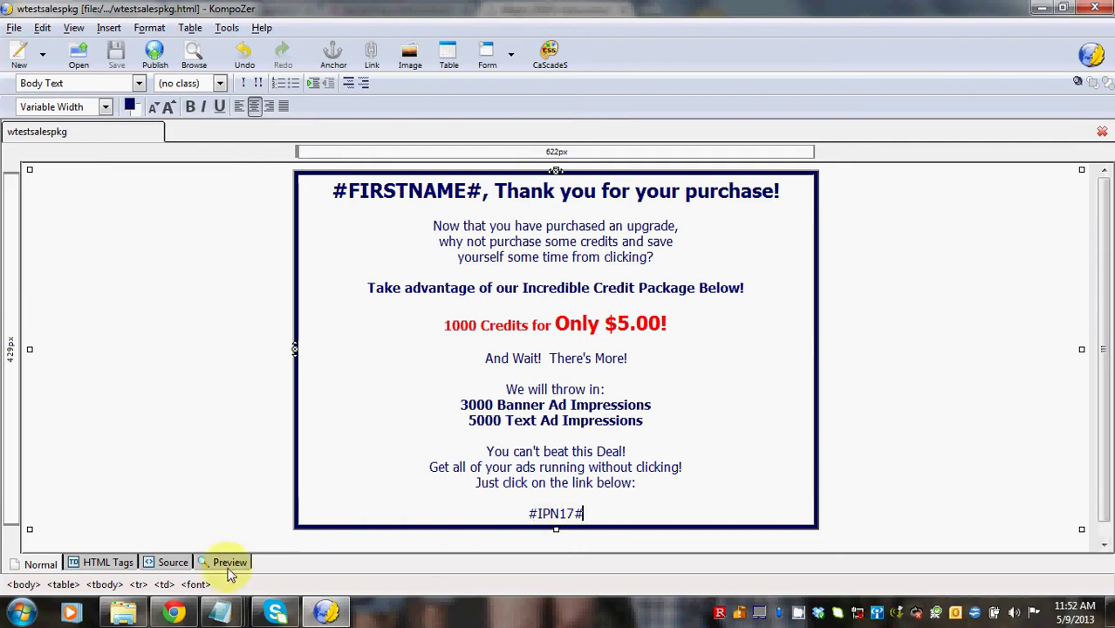
# Return to the browser and check the 1000 Cr Sale package's IPN ID, price and contents in the sales packages list
pyautogui.click(175, 613)
pyautogui.scroll(3, 558, 315)
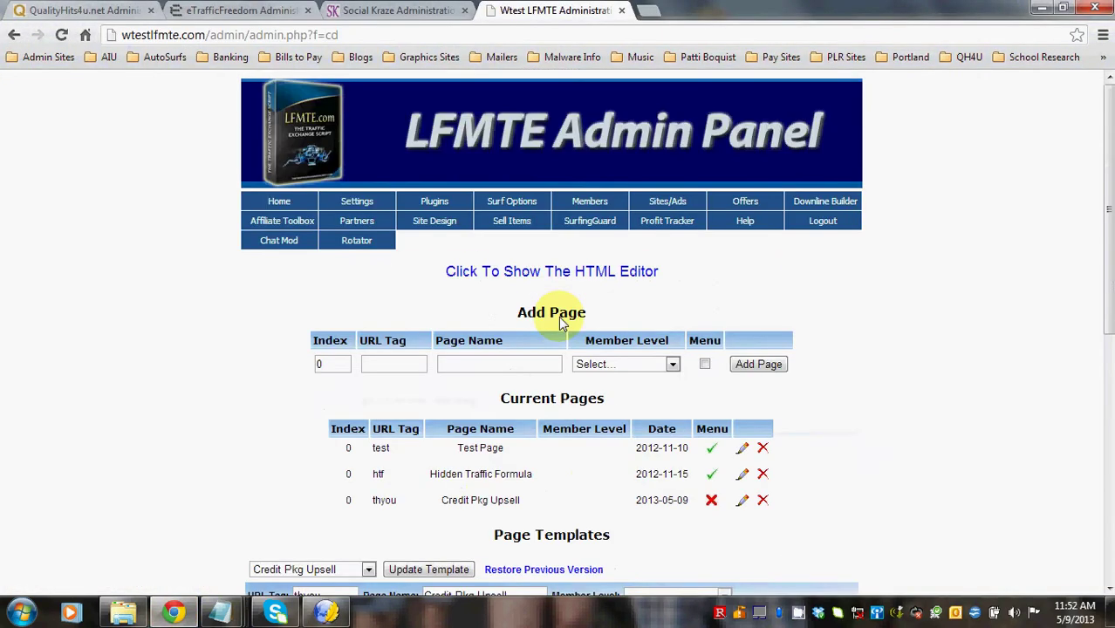
pyautogui.click(518, 244)
pyautogui.scroll(-10, 872, 312)
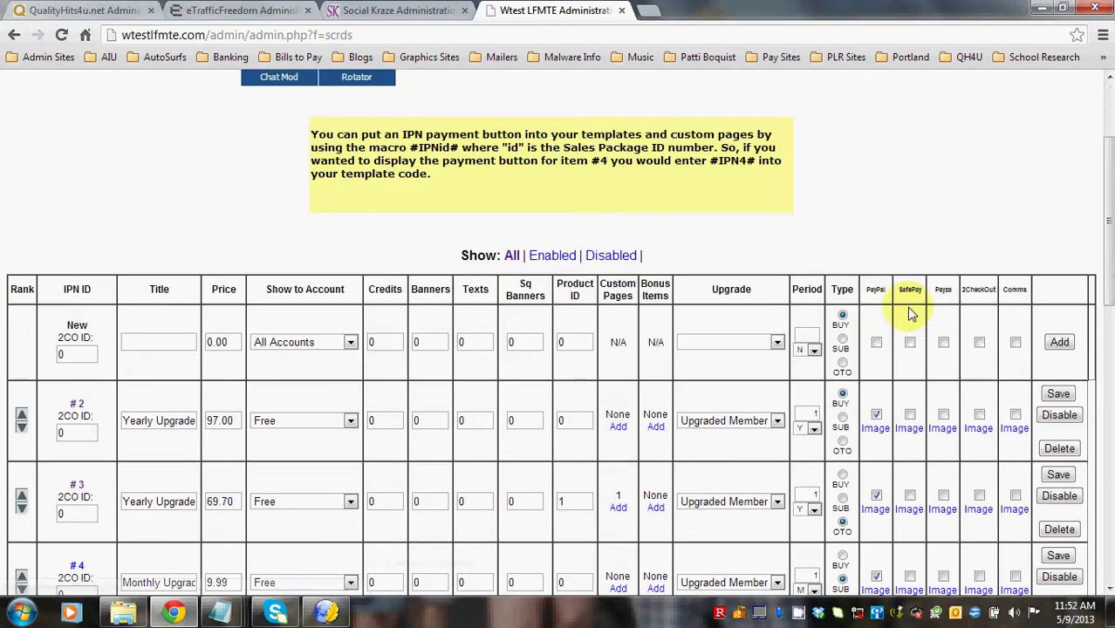
pyautogui.scroll(-3, 908, 314)
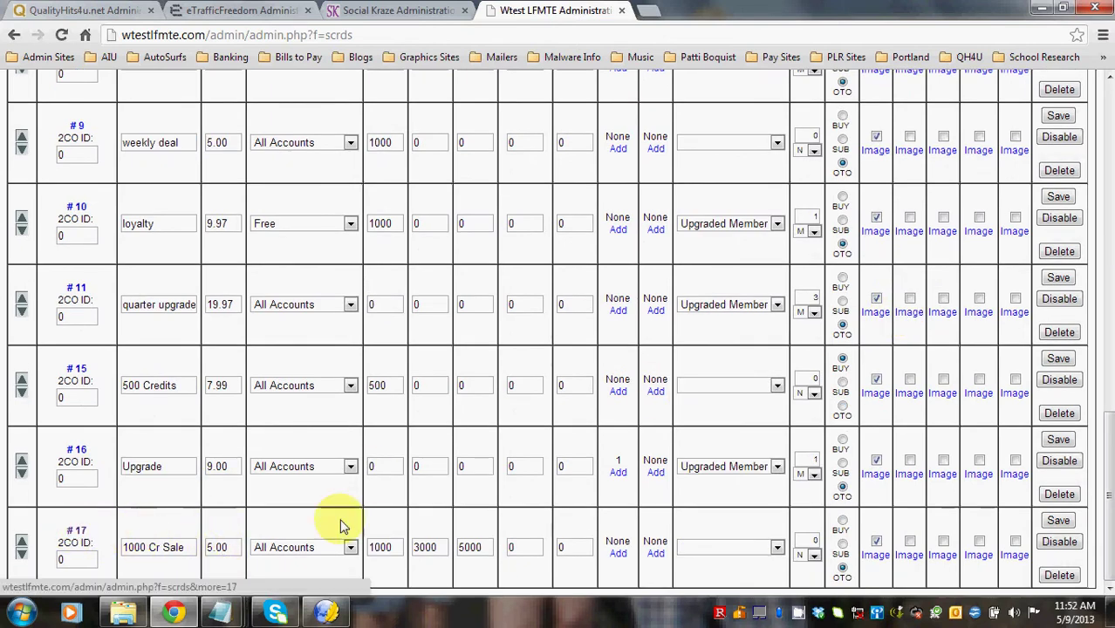
pyautogui.scroll(6, 518, 420)
pyautogui.scroll(3, 519, 416)
pyautogui.scroll(2, 517, 411)
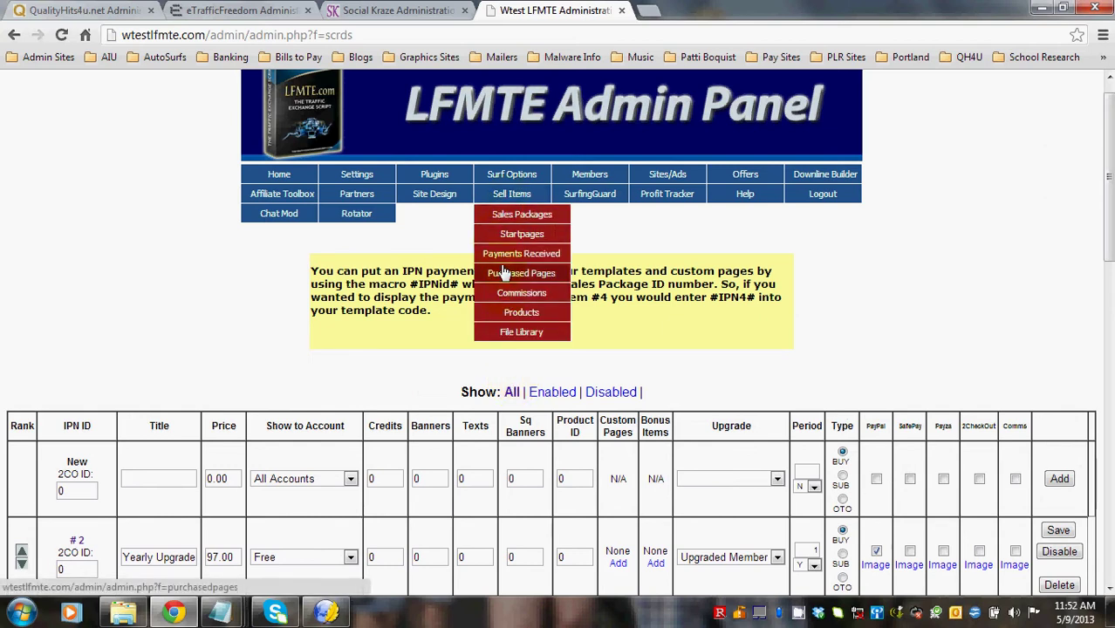
# Go back to the custom pages and select Credit Pkg Upsell as the page template to edit
pyautogui.moveTo(445, 208)
pyautogui.click(443, 273)
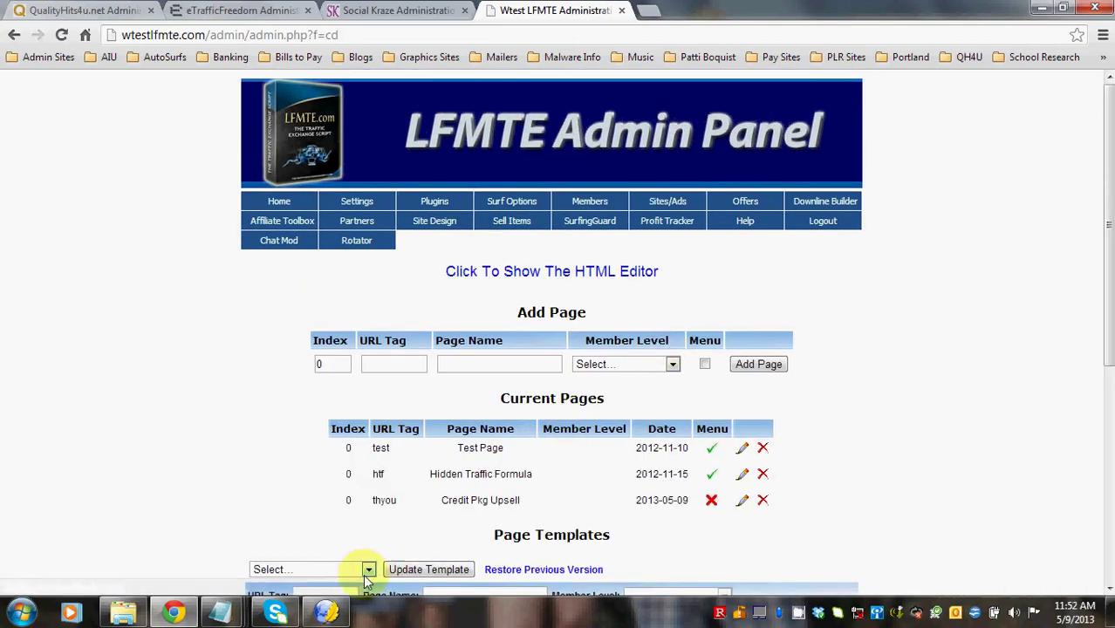
pyautogui.scroll(-2, 481, 431)
pyautogui.click(320, 404)
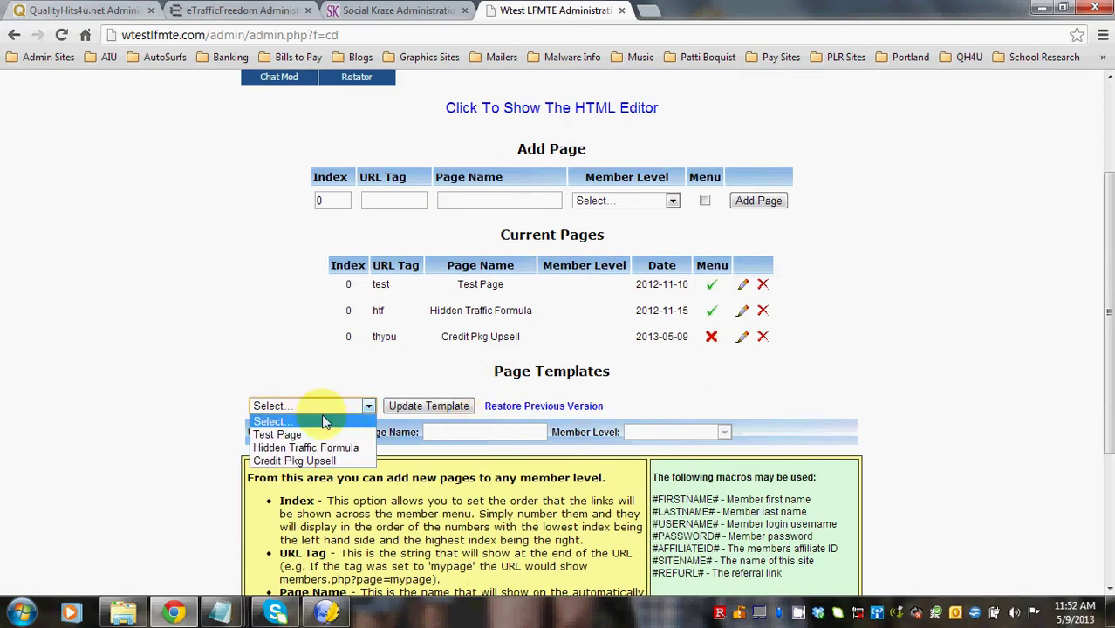
pyautogui.click(314, 460)
pyautogui.scroll(-2, 436, 467)
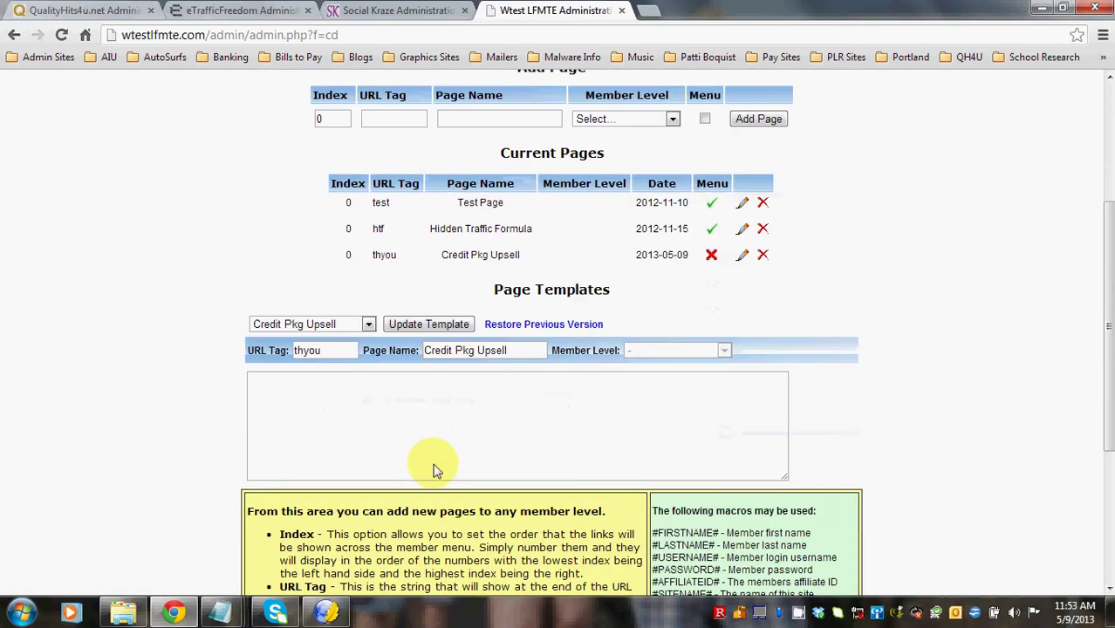
# Switch to KompoZer and copy the entire HTML source of the wtestsalespkg page
pyautogui.click(325, 613)
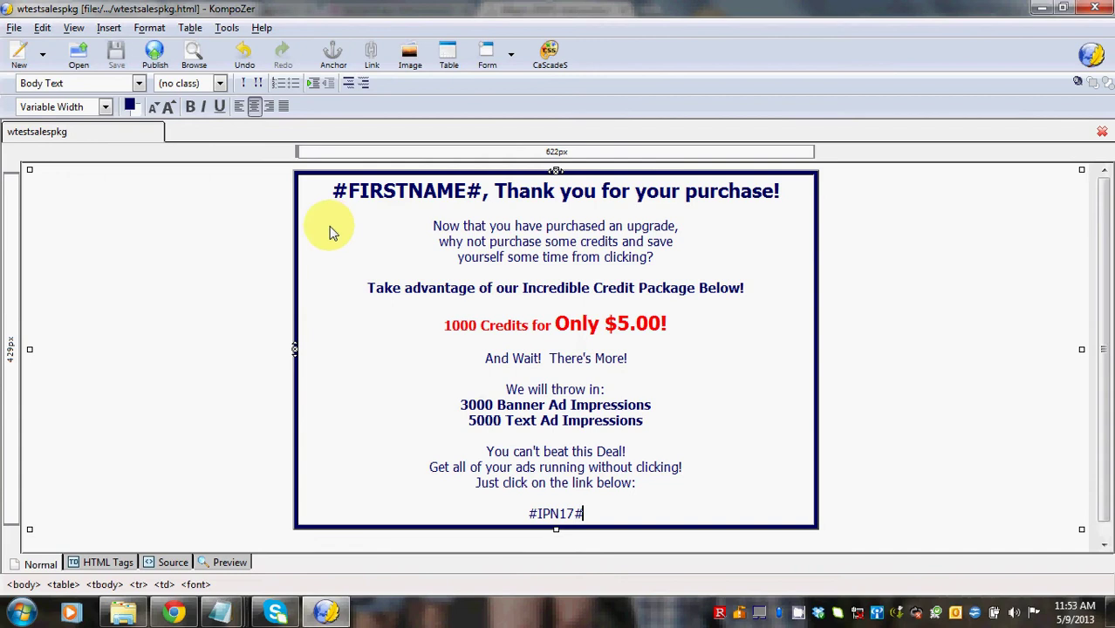
pyautogui.click(173, 562)
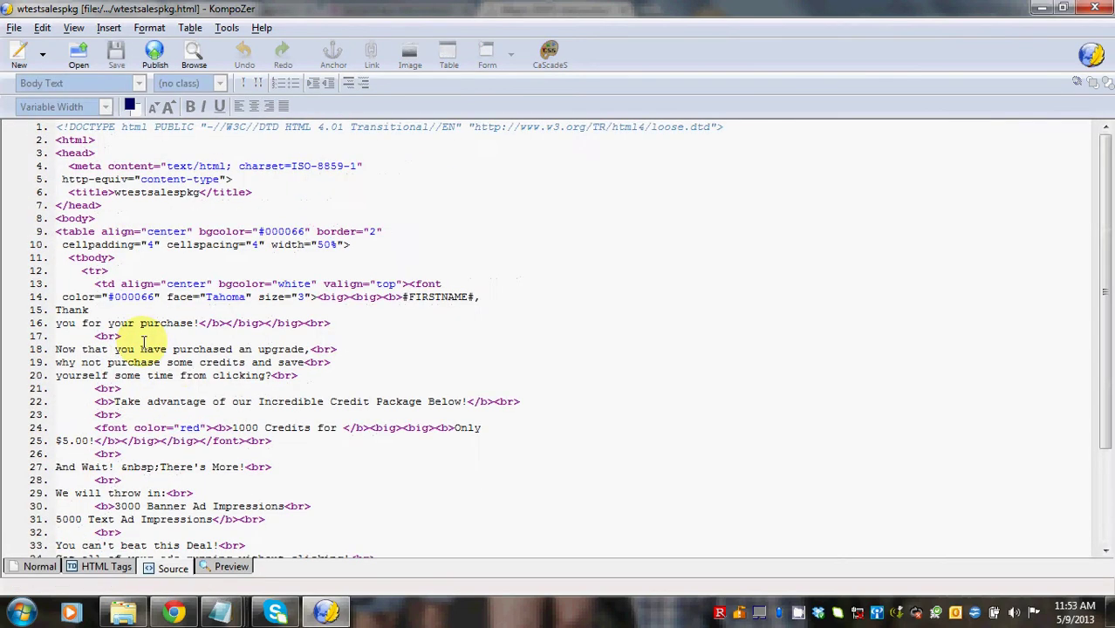
pyautogui.moveTo(53, 126); pyautogui.dragTo(438, 529)
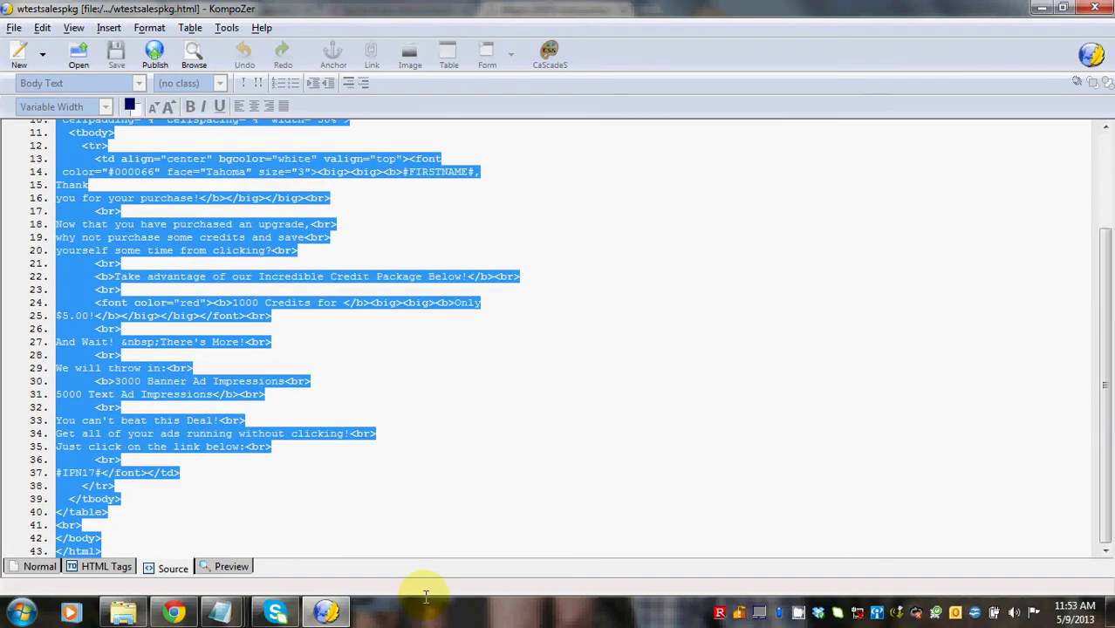
pyautogui.rightClick(75, 252)
pyautogui.click(105, 315)
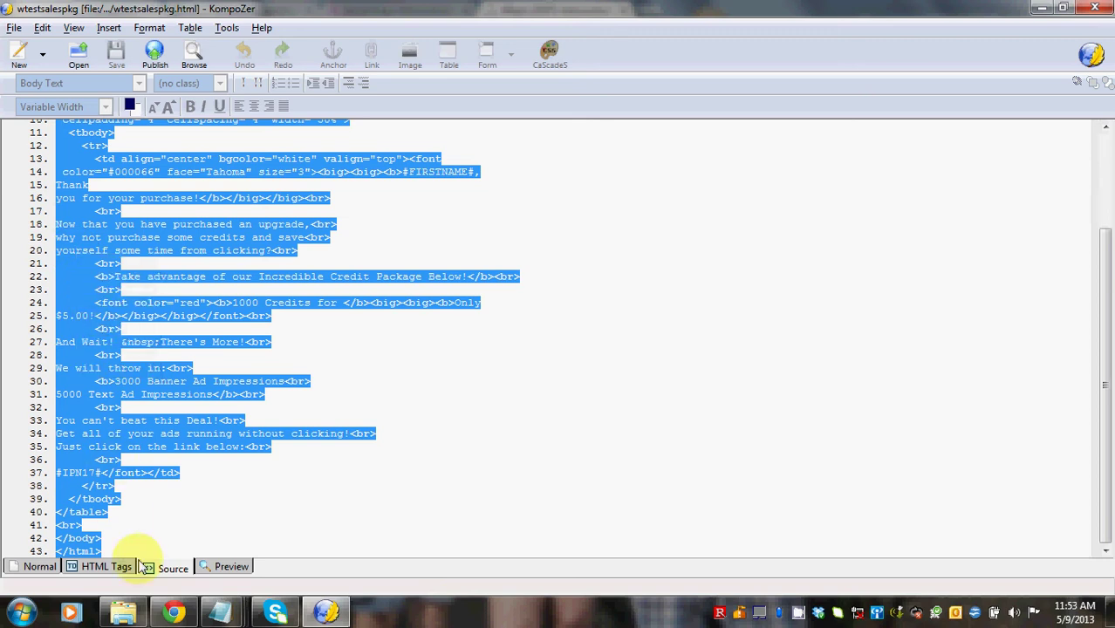
# Back in the browser, paste the copied HTML into the Credit Pkg Upsell template and update the template
pyautogui.click(175, 613)
pyautogui.click(274, 403)
pyautogui.rightClick(273, 406)
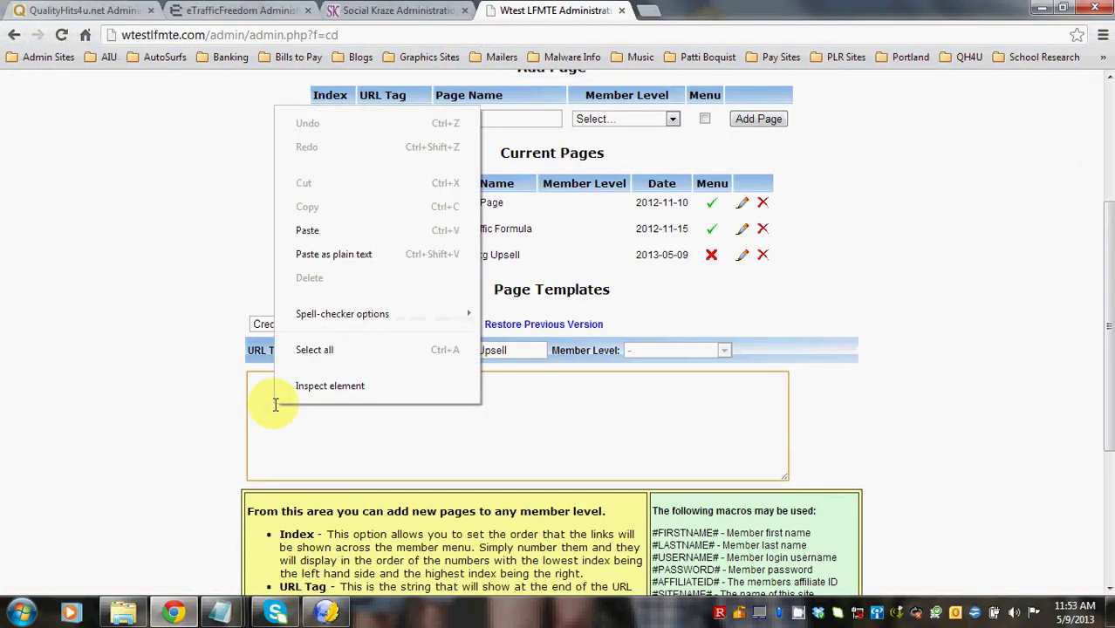
pyautogui.click(307, 231)
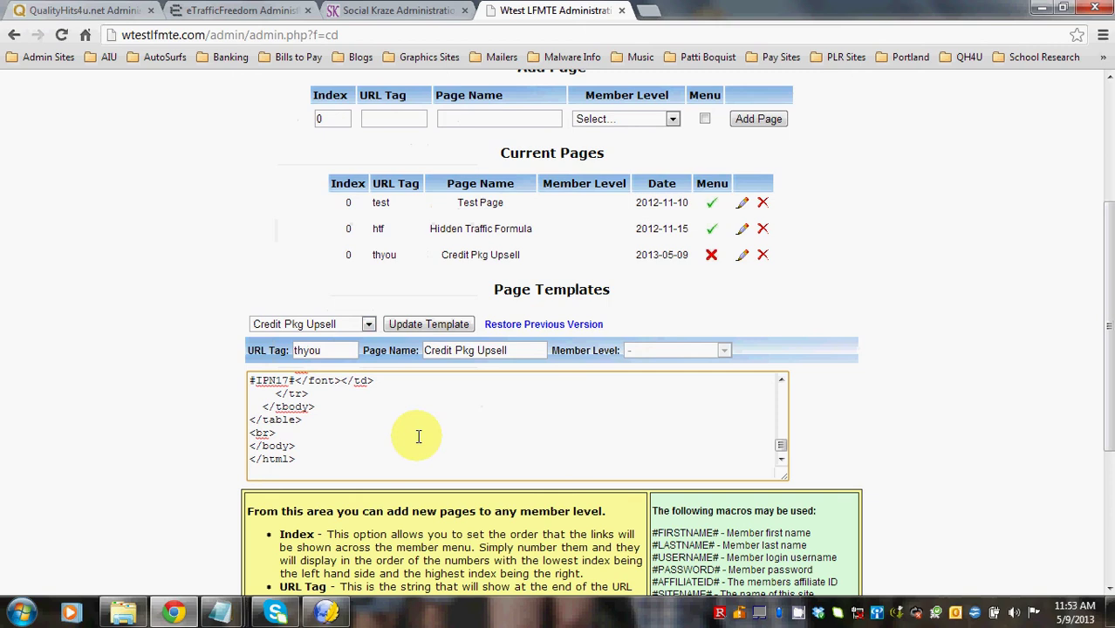
pyautogui.click(416, 324)
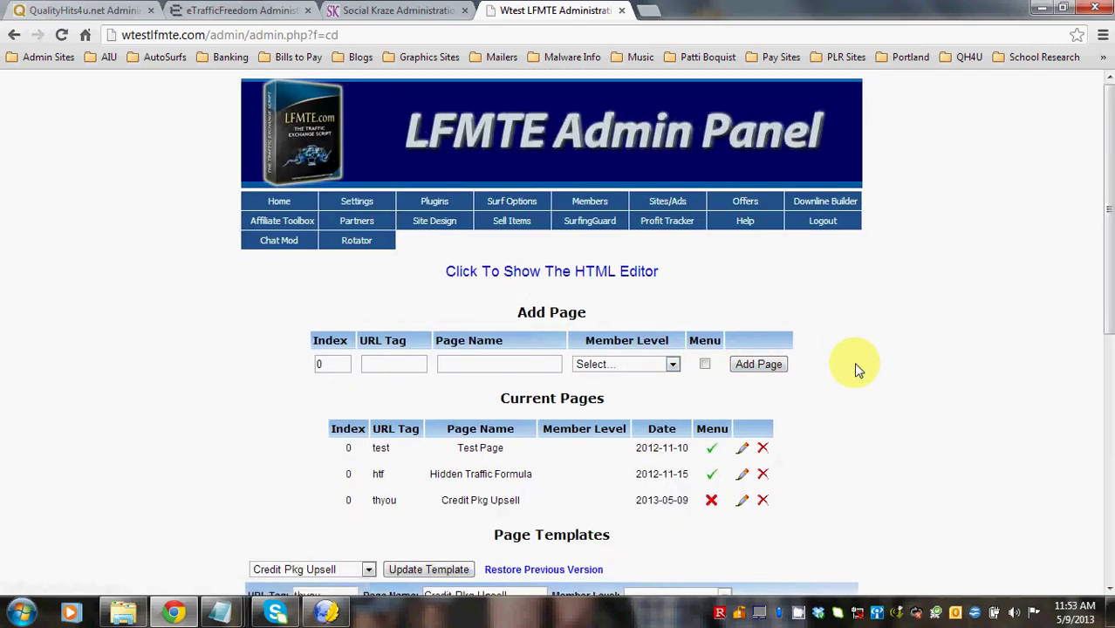
# Edit the Credit Pkg Upsell page to set its member level to Free, enable it in the menu, and update the page
pyautogui.scroll(-1, 854, 361)
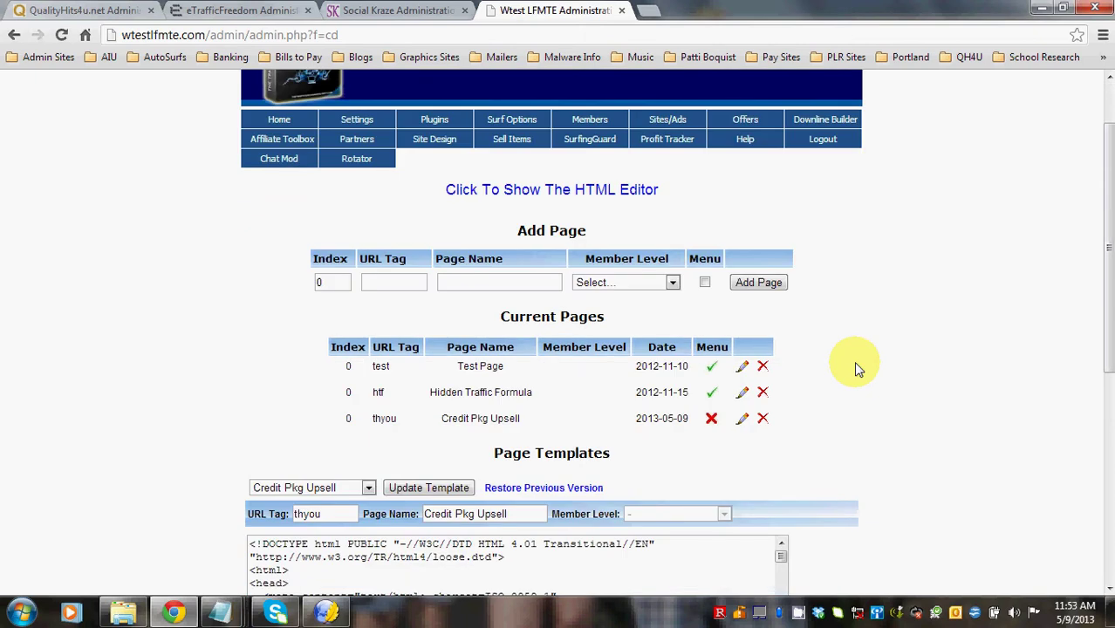
pyautogui.click(742, 420)
pyautogui.scroll(-2, 911, 365)
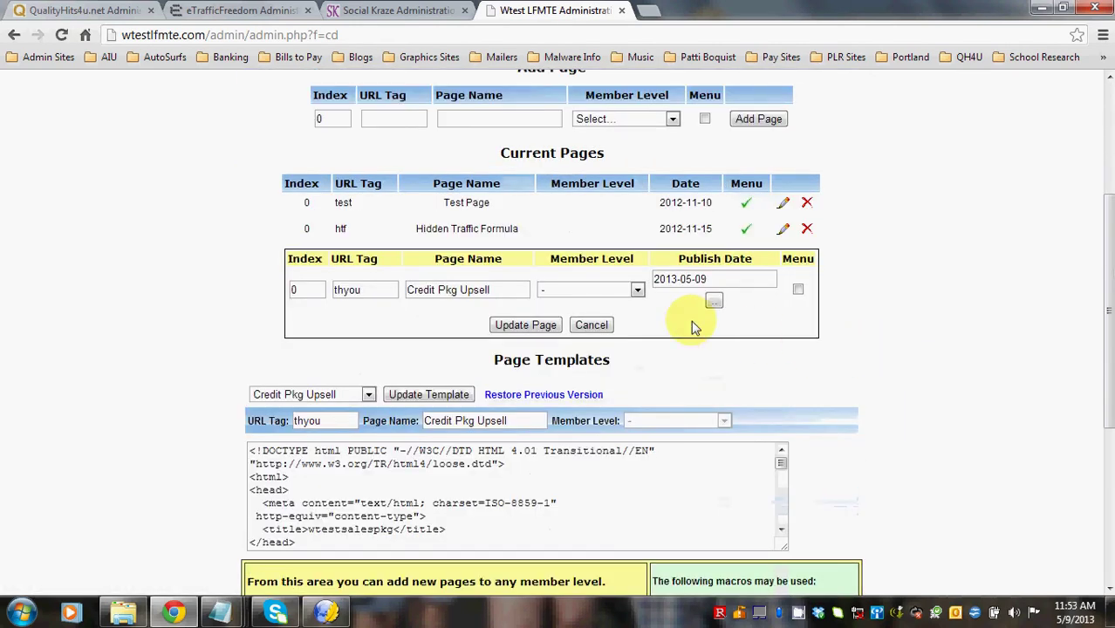
pyautogui.click(637, 290)
pyautogui.click(593, 326)
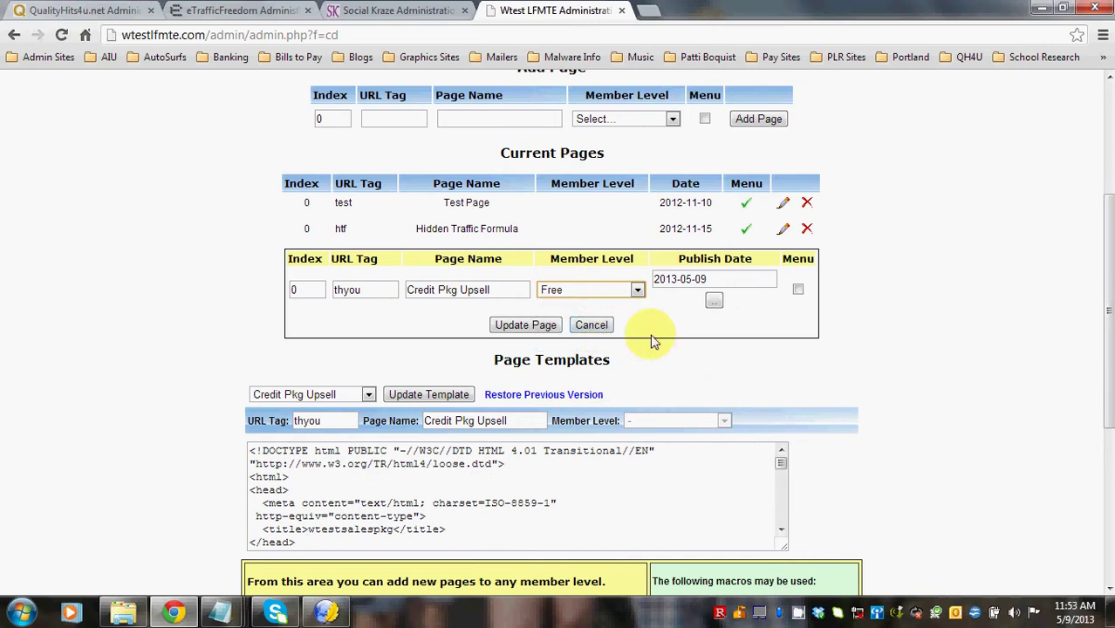
pyautogui.click(799, 291)
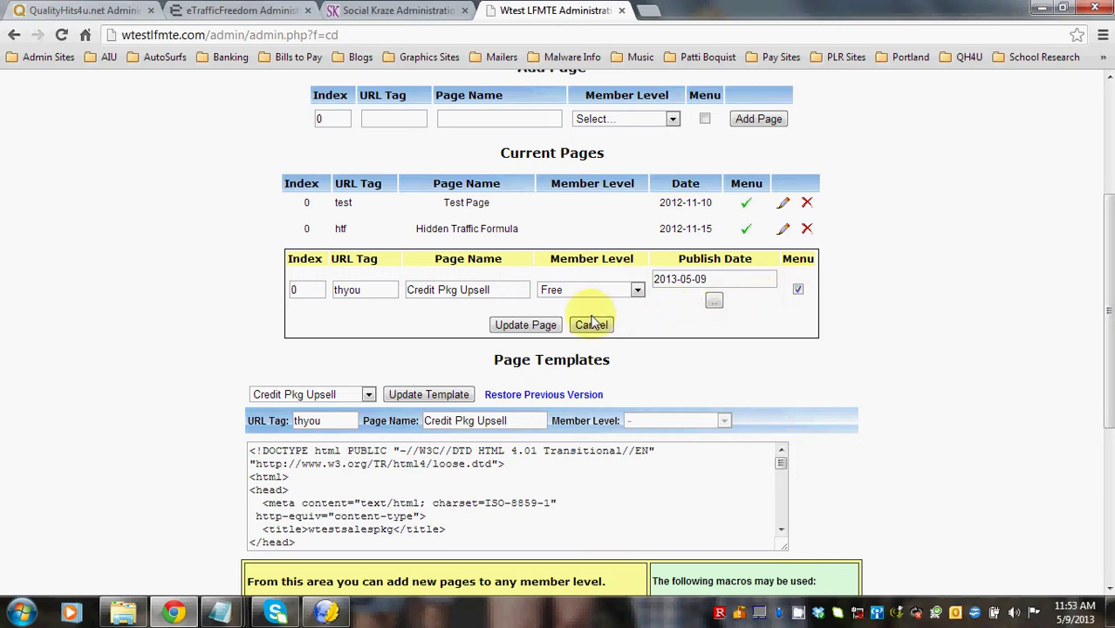
pyautogui.click(525, 324)
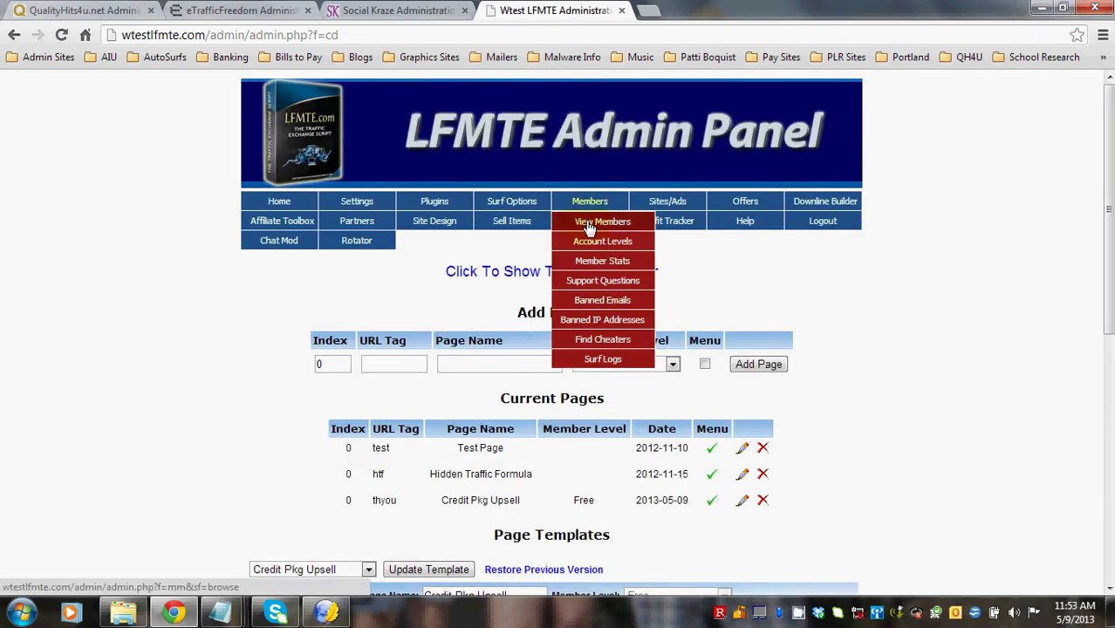
# From the members list, log in as the first listed member and open Credit Pkg Upsell in the member area
pyautogui.click(594, 222)
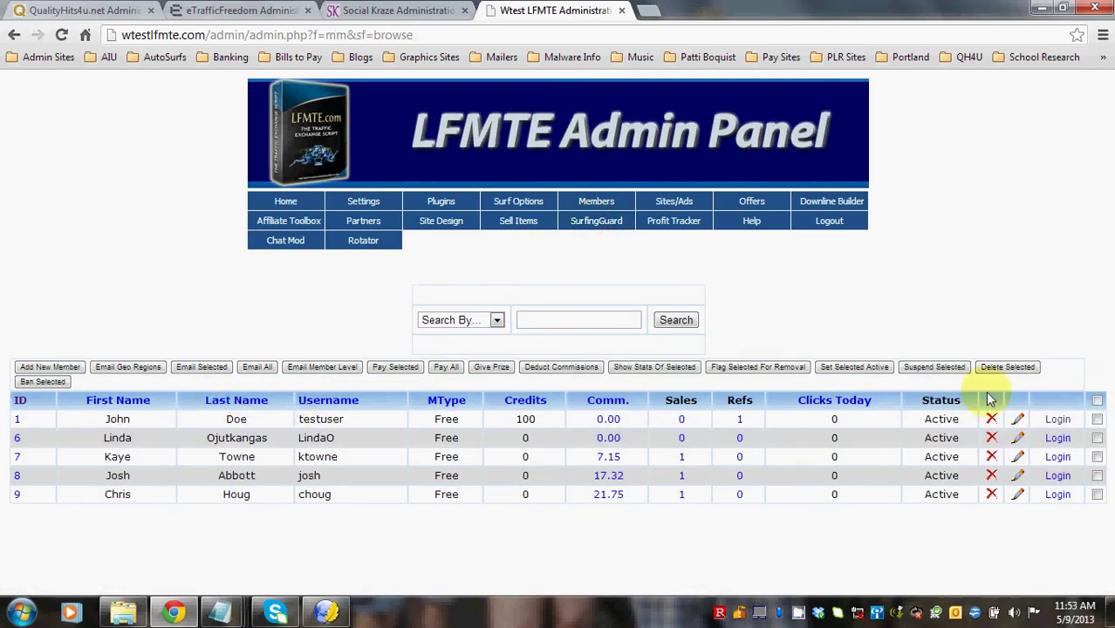
pyautogui.click(1056, 418)
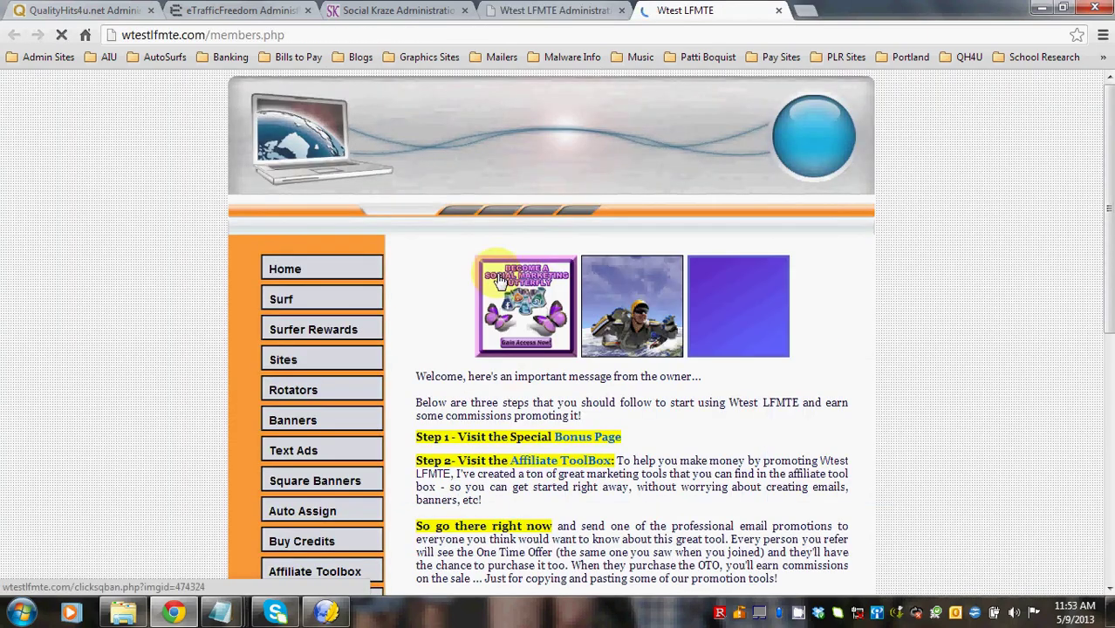
pyautogui.scroll(-5, 501, 279)
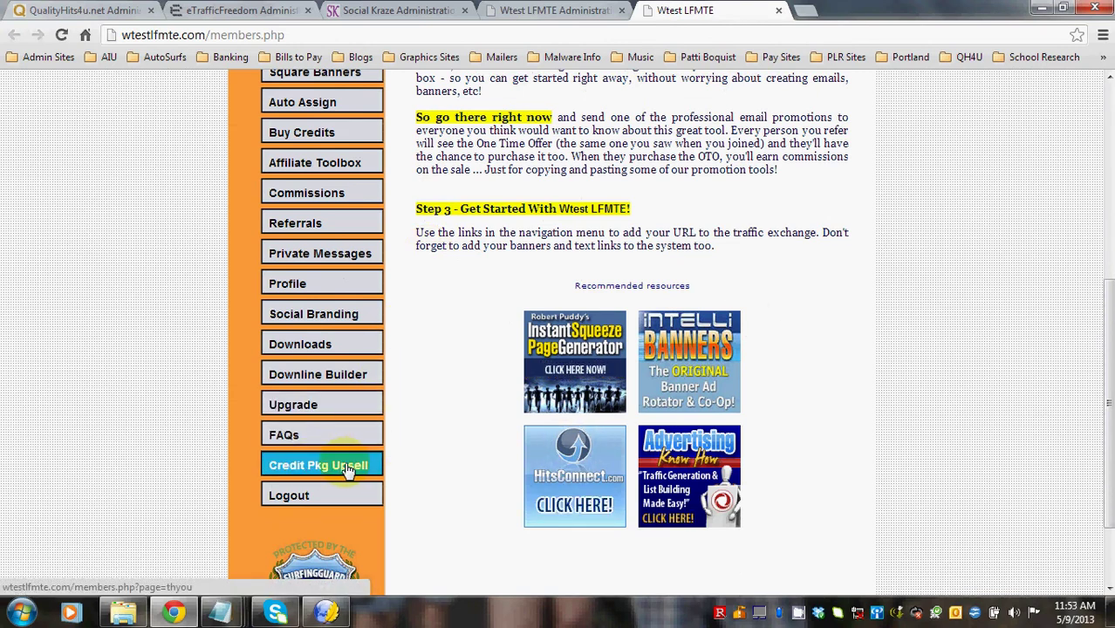
pyautogui.click(338, 468)
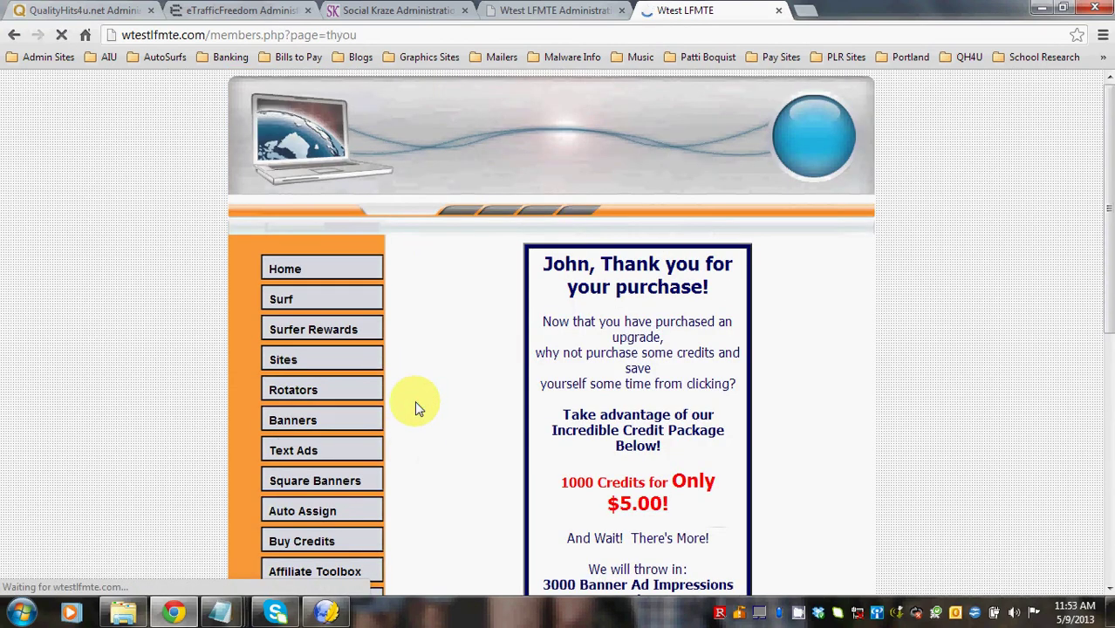
# Copy the full web address of the Credit Pkg Upsell page
pyautogui.click(365, 35)
pyautogui.rightClick(281, 37)
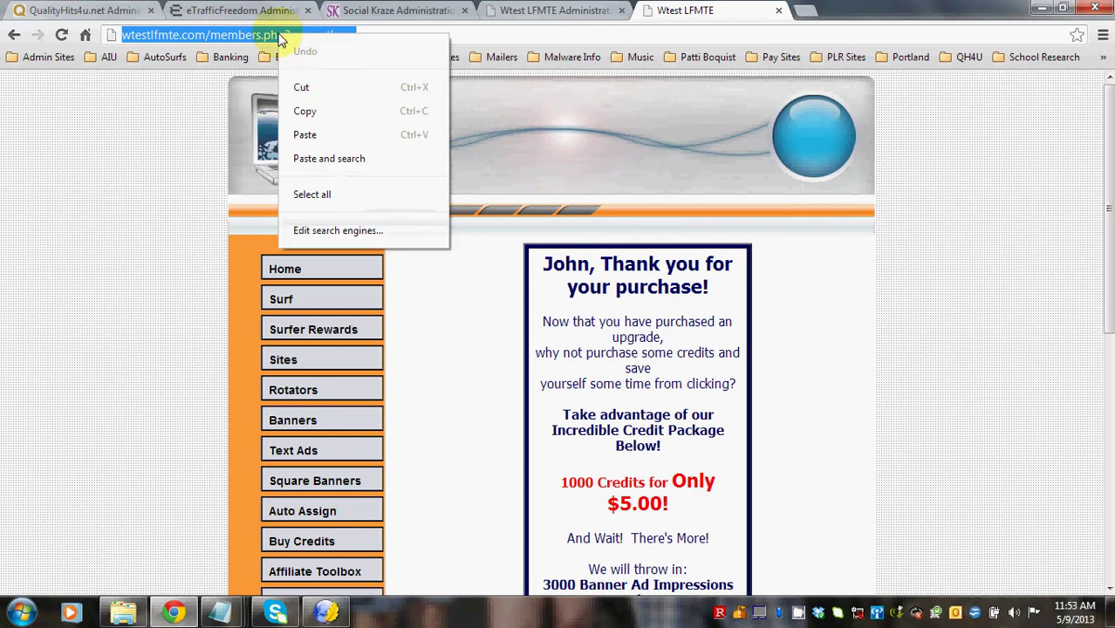
pyautogui.click(341, 100)
# Return to the admin panel and open the details of sales package #3, the 69.70 yearly upgrade
pyautogui.click(523, 11)
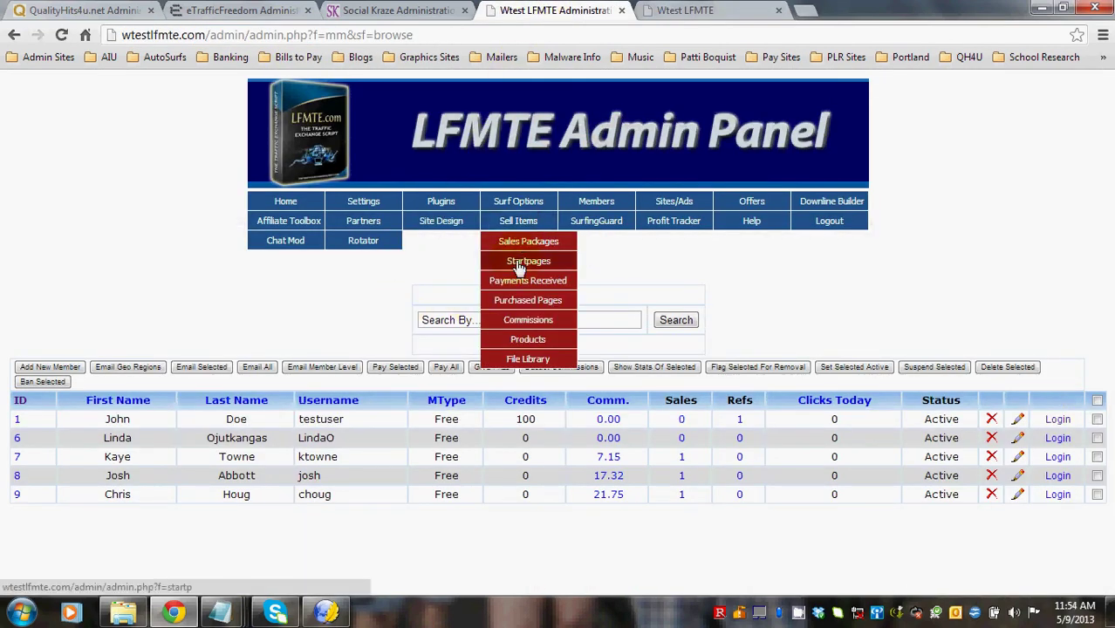
pyautogui.click(512, 243)
pyautogui.scroll(-5, 327, 292)
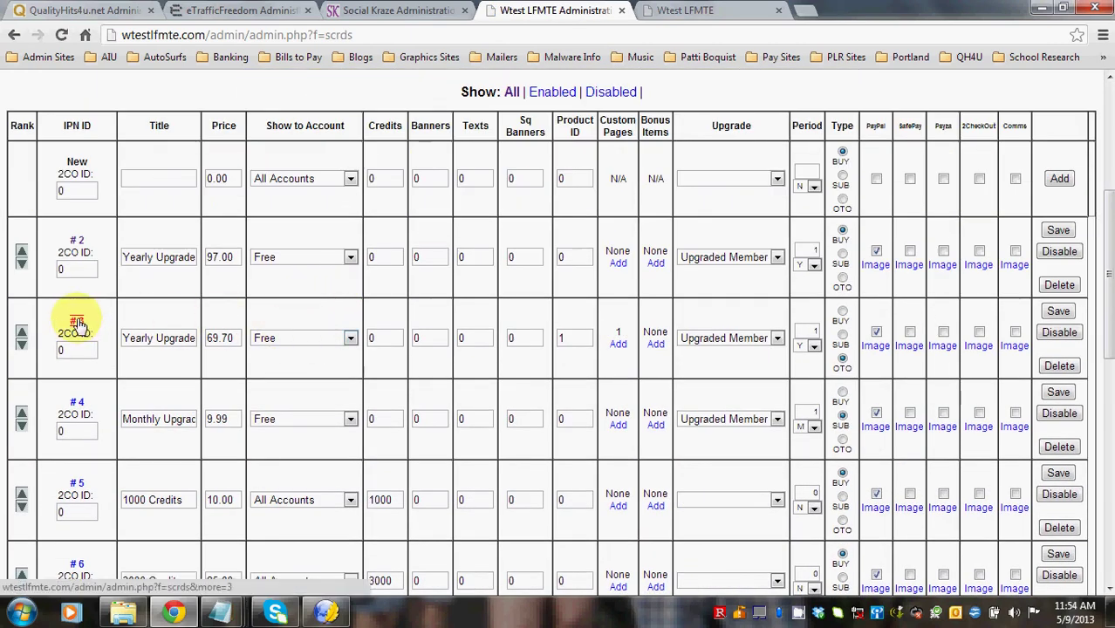
pyautogui.click(77, 323)
pyautogui.scroll(-3, 637, 360)
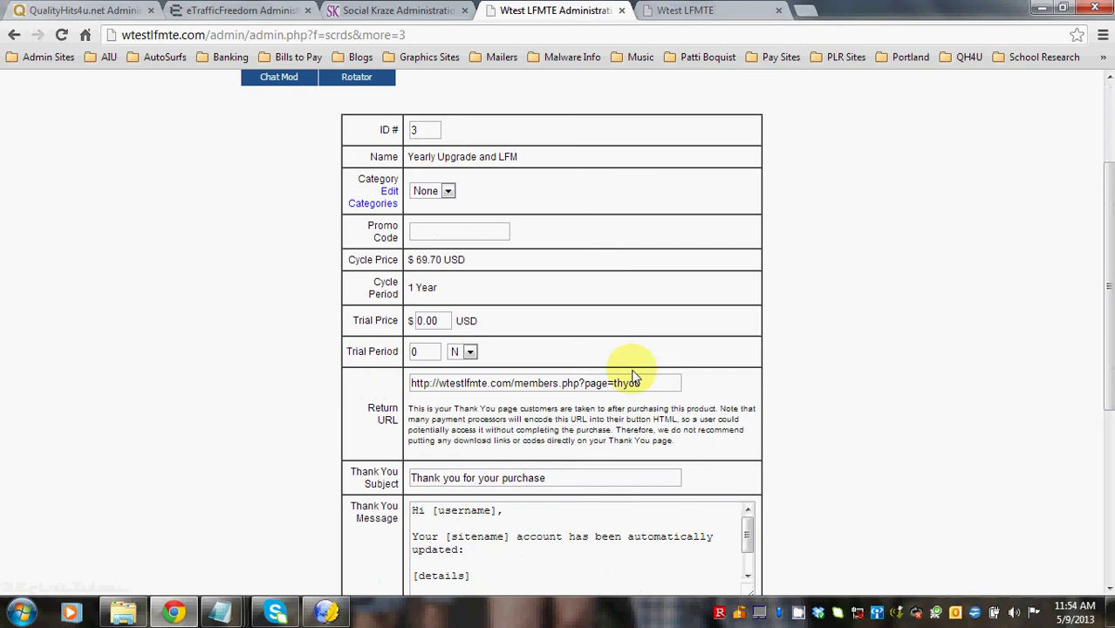
pyautogui.click(639, 384)
pyautogui.moveTo(639, 384); pyautogui.dragTo(368, 375)
pyautogui.rightClick(424, 382)
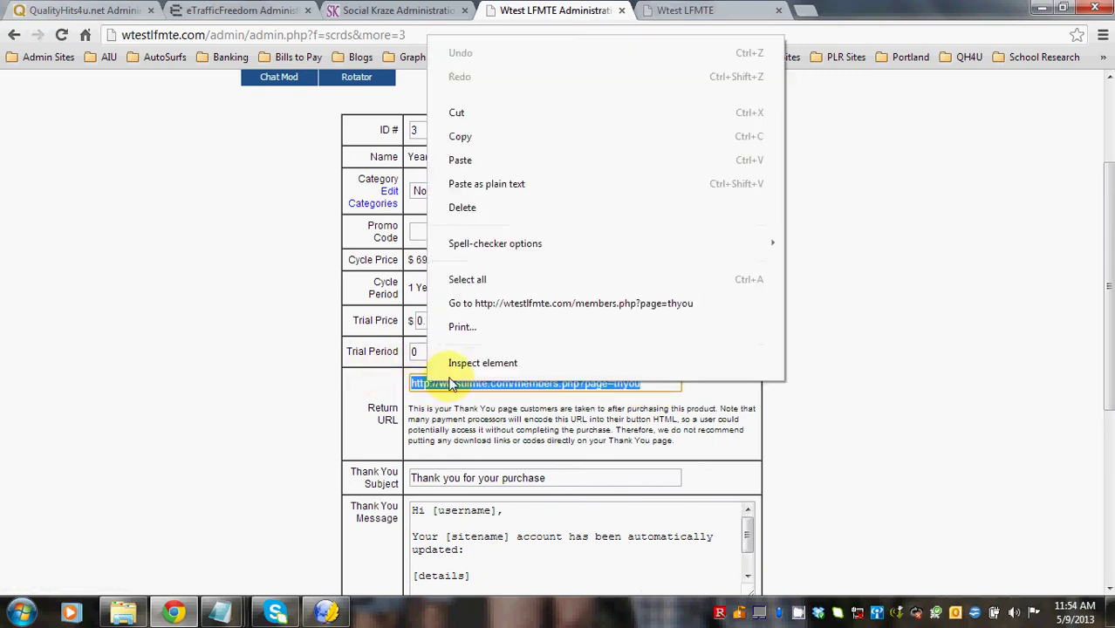
pyautogui.click(460, 159)
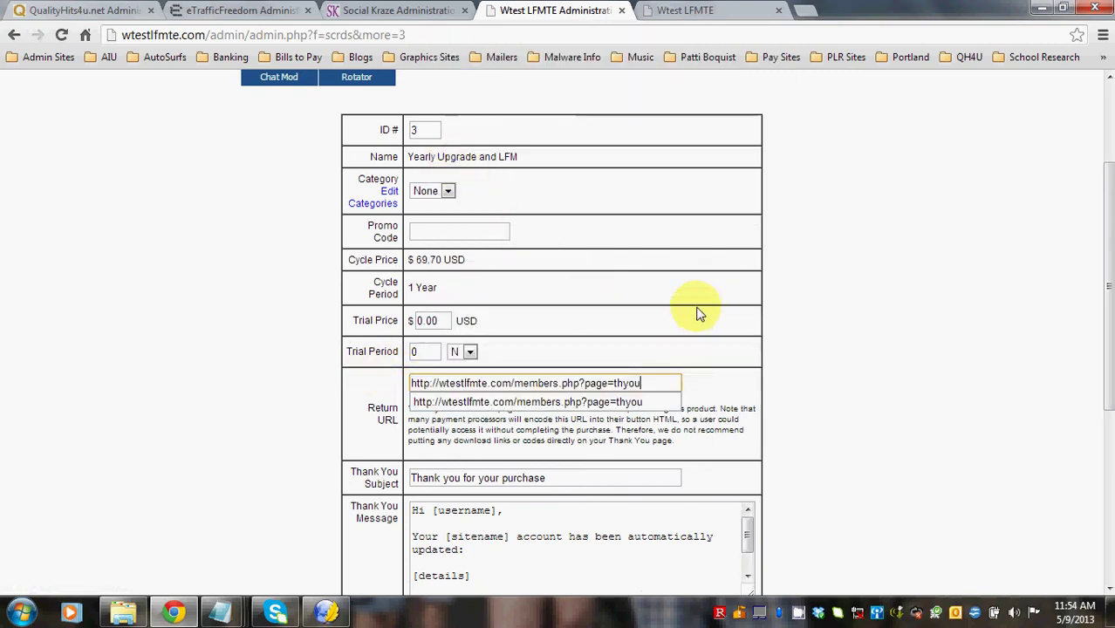
pyautogui.click(714, 392)
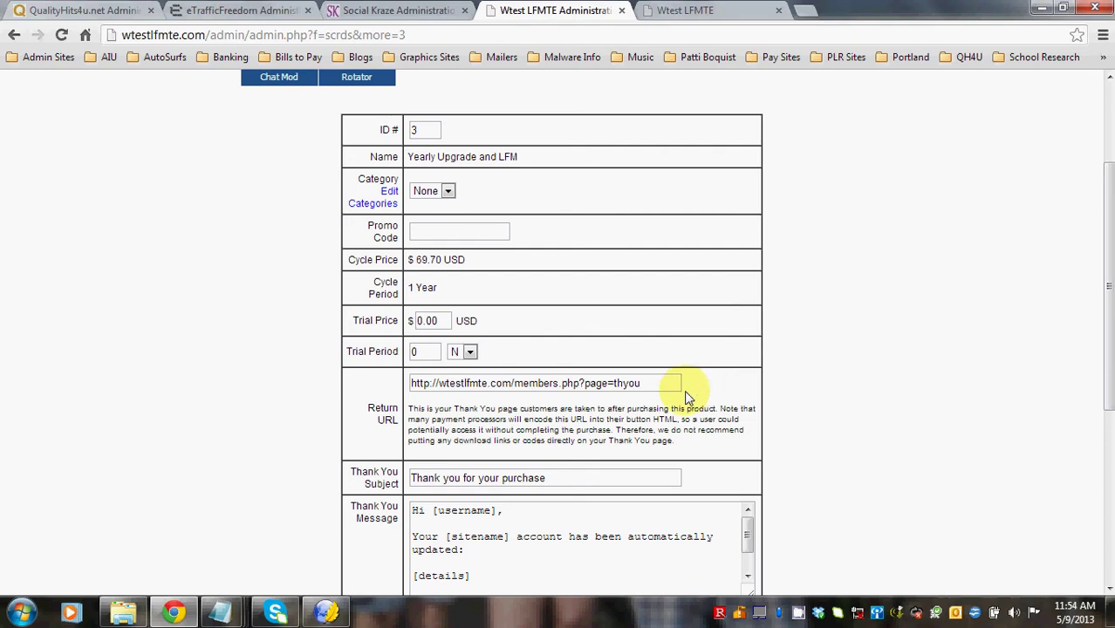
pyautogui.scroll(-1, 815, 367)
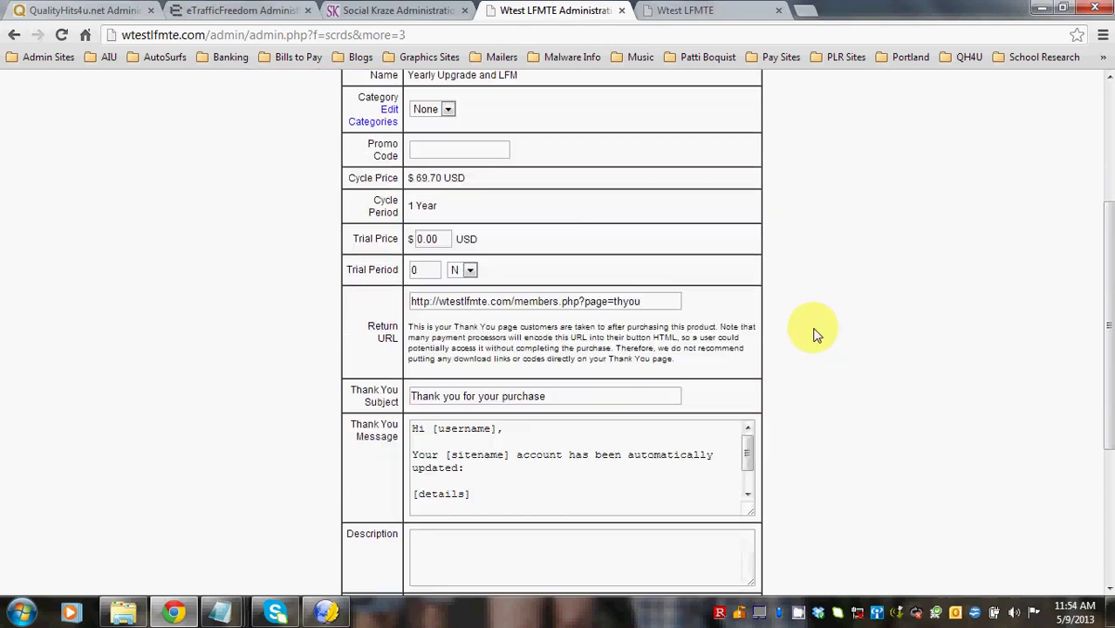
pyautogui.scroll(-3, 815, 335)
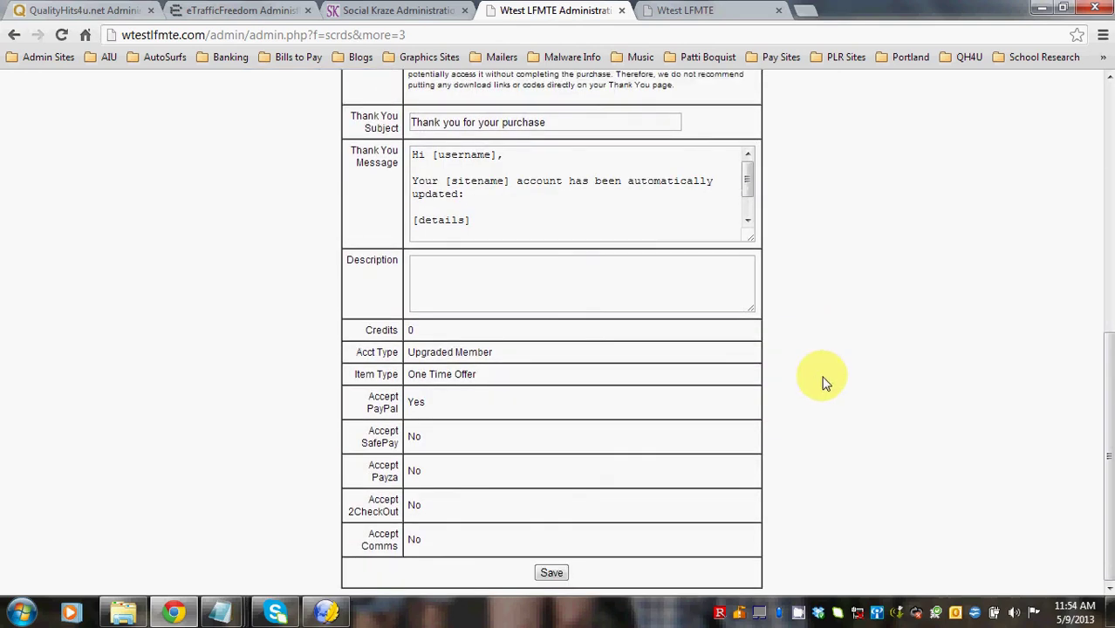
pyautogui.click(550, 574)
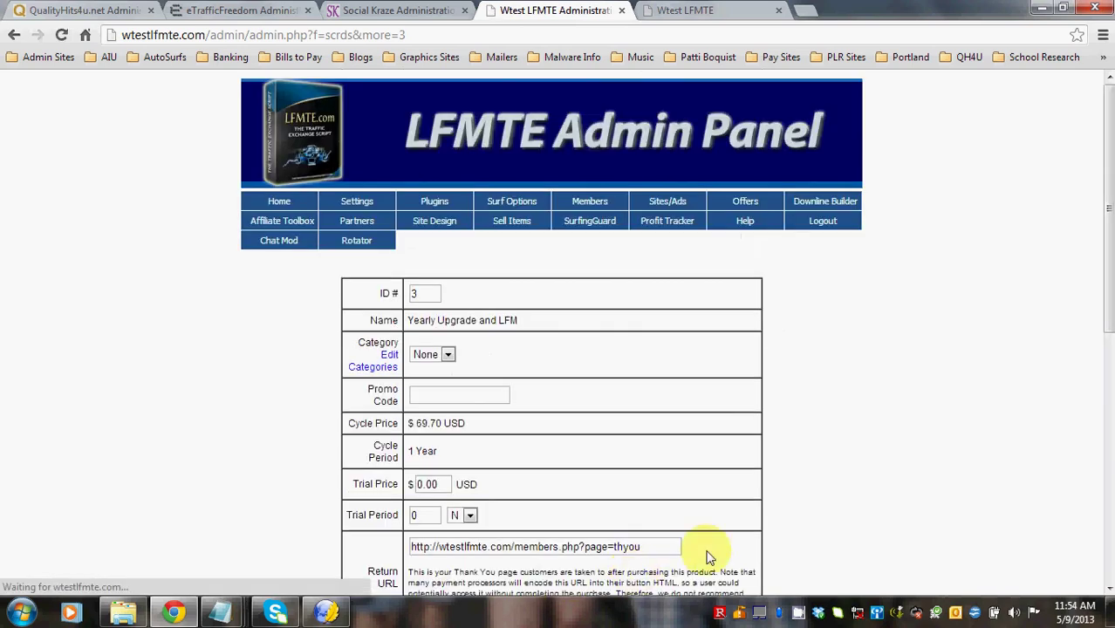
# Review the saved Return URL, then switch to KompoZer to look over the thank-you page design and come back to the browser
pyautogui.scroll(-2, 695, 388)
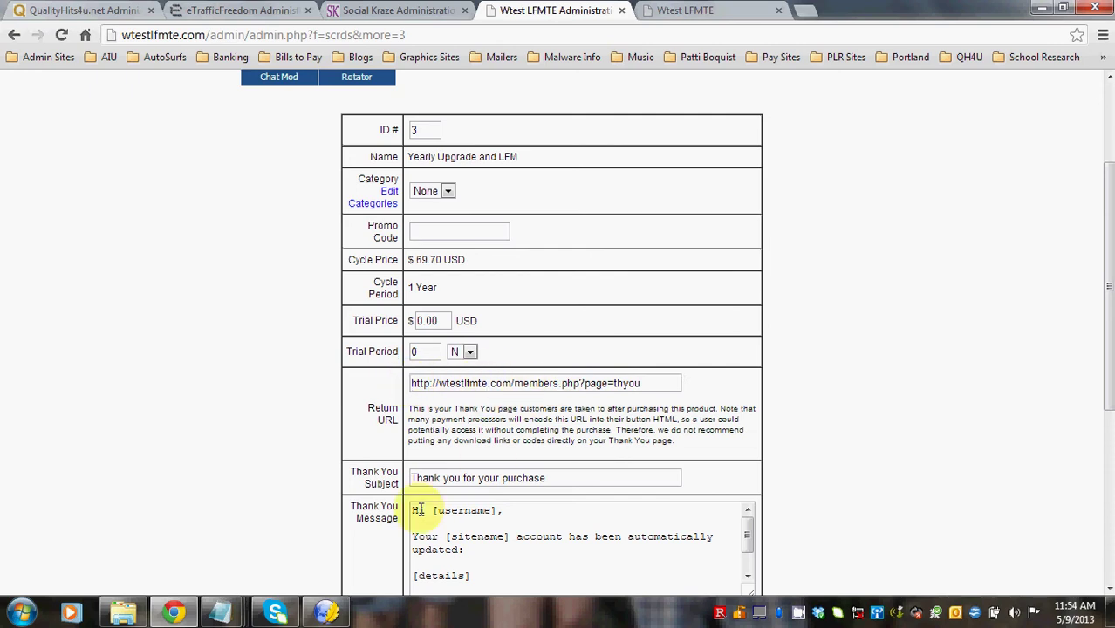
pyautogui.click(326, 611)
pyautogui.click(37, 567)
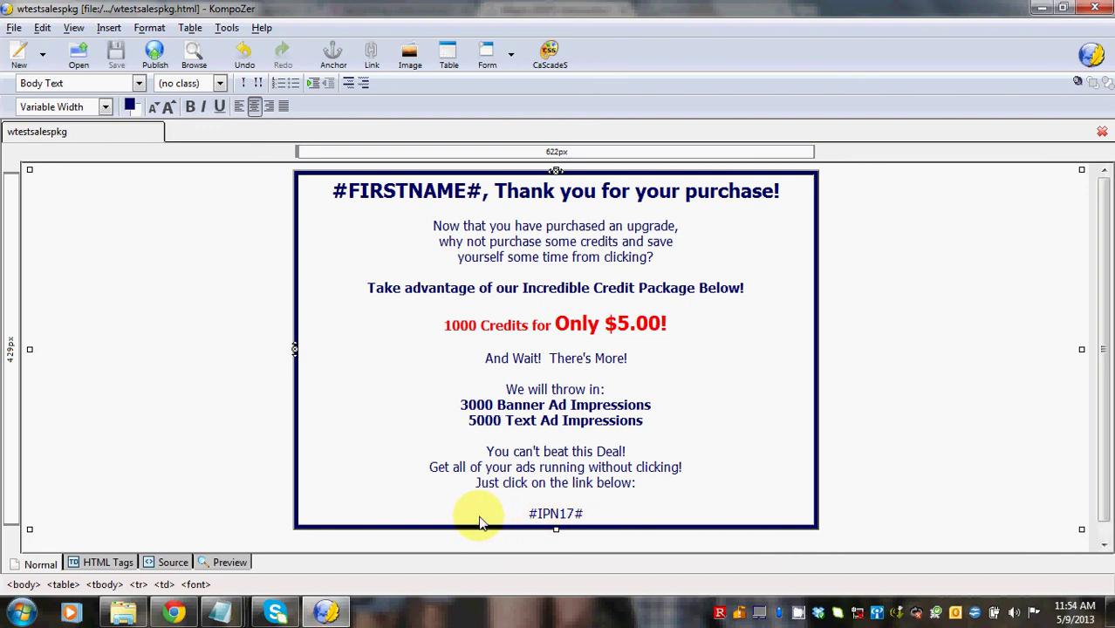
pyautogui.click(174, 613)
pyautogui.scroll(1, 618, 308)
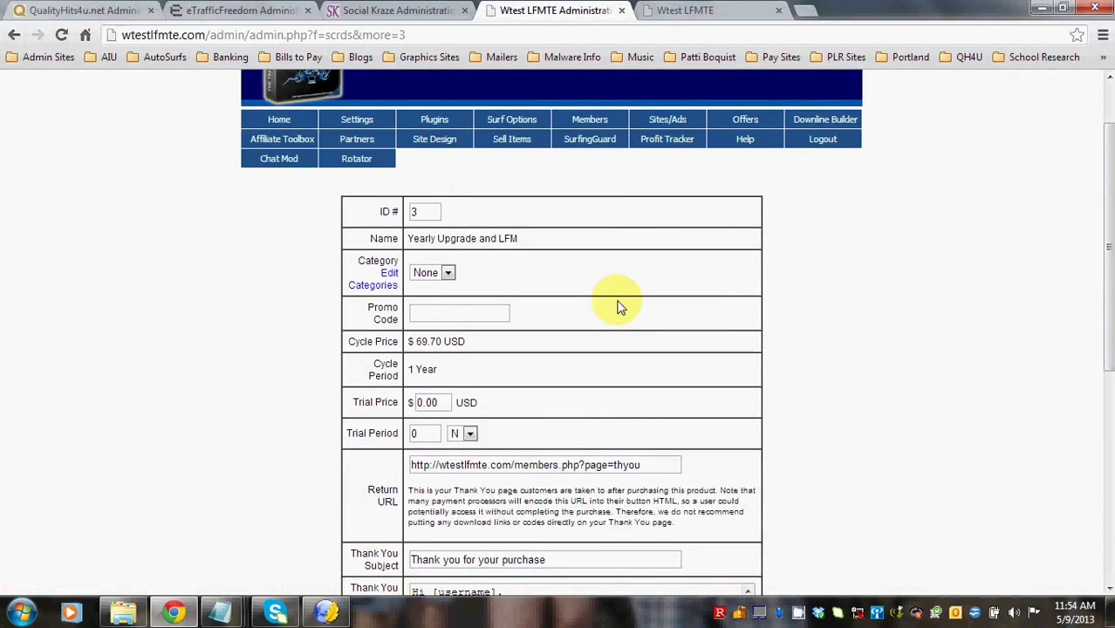
pyautogui.scroll(1, 618, 307)
pyautogui.moveTo(511, 228)
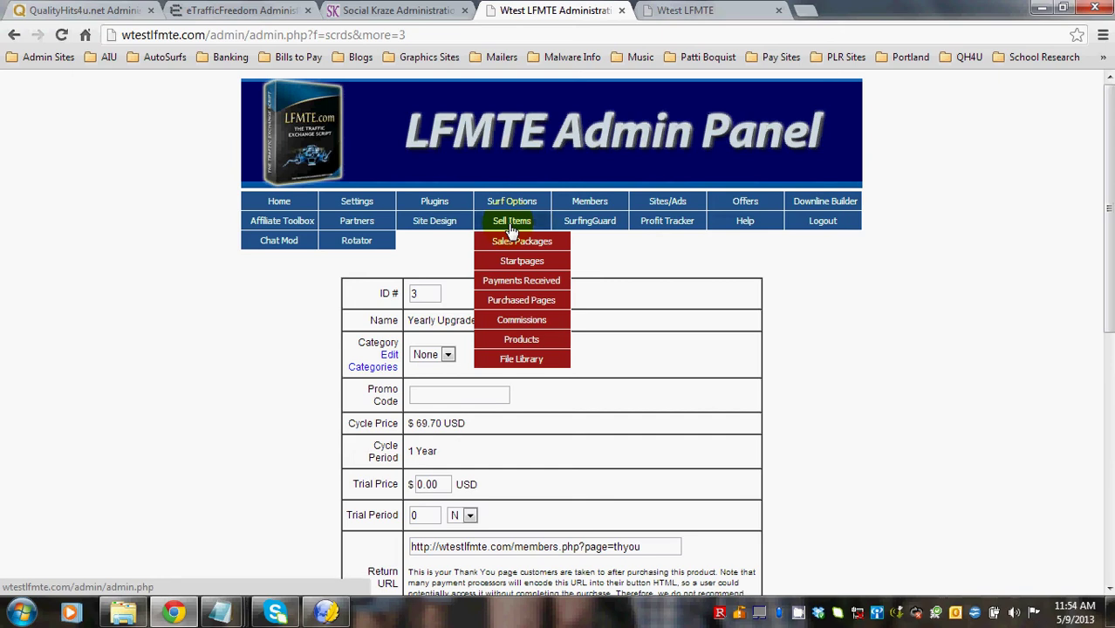
# Check the Credit Pkg Upsell page and its menu link in the member area, then close that browser tab
pyautogui.click(703, 13)
pyautogui.scroll(-4, 443, 340)
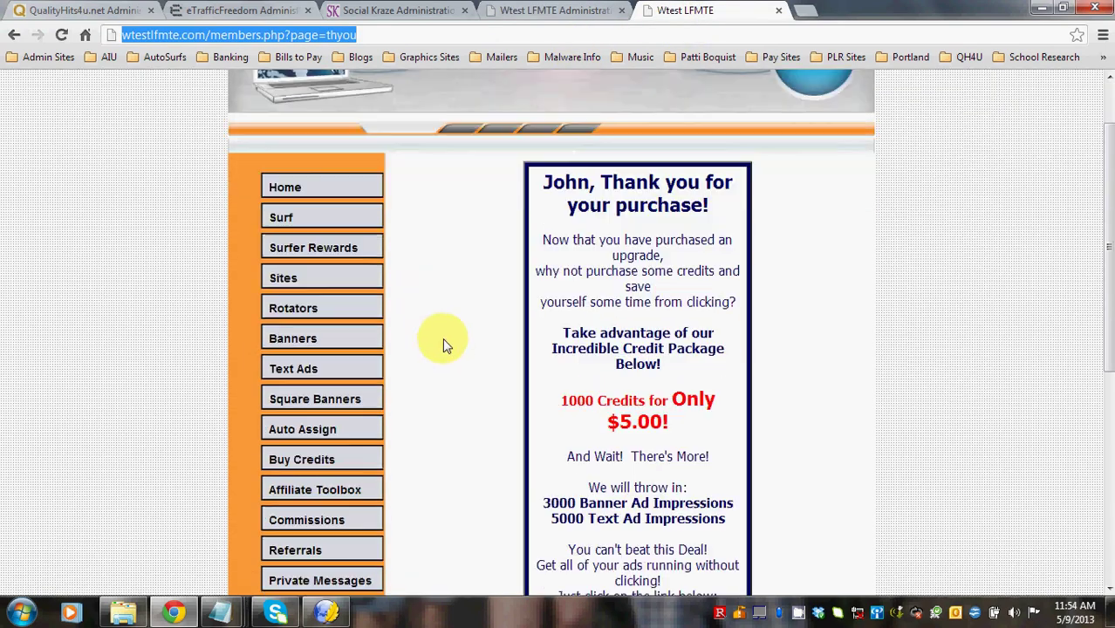
pyautogui.scroll(-1, 442, 338)
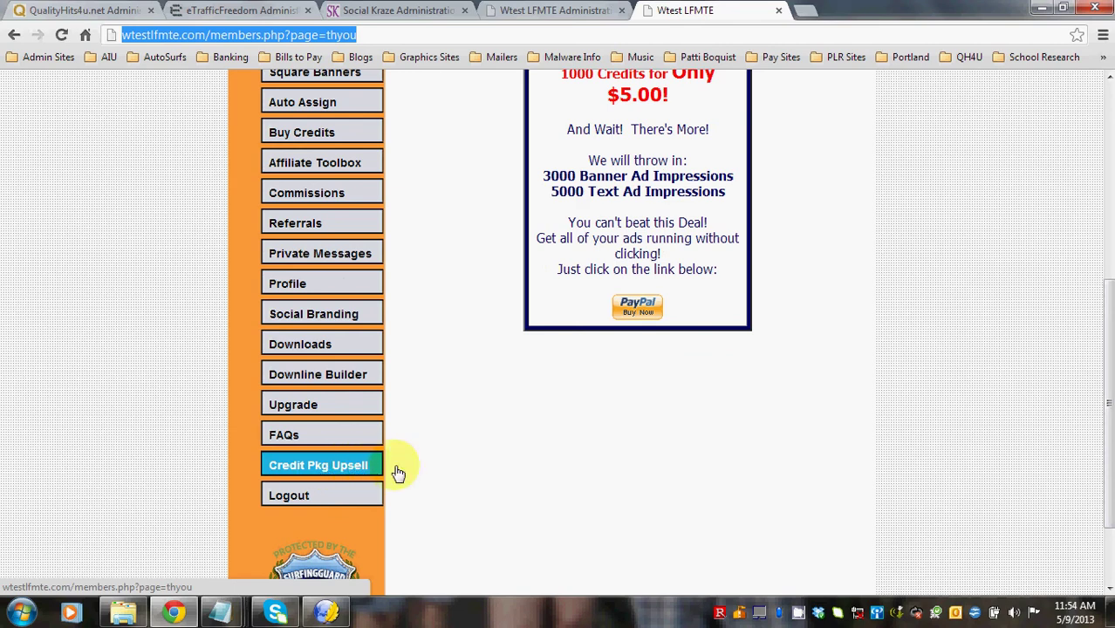
pyautogui.click(780, 10)
# In the custom pages, set Credit Pkg Upsell's member level to "-", remove it from the menu, and update the page
pyautogui.moveTo(567, 218)
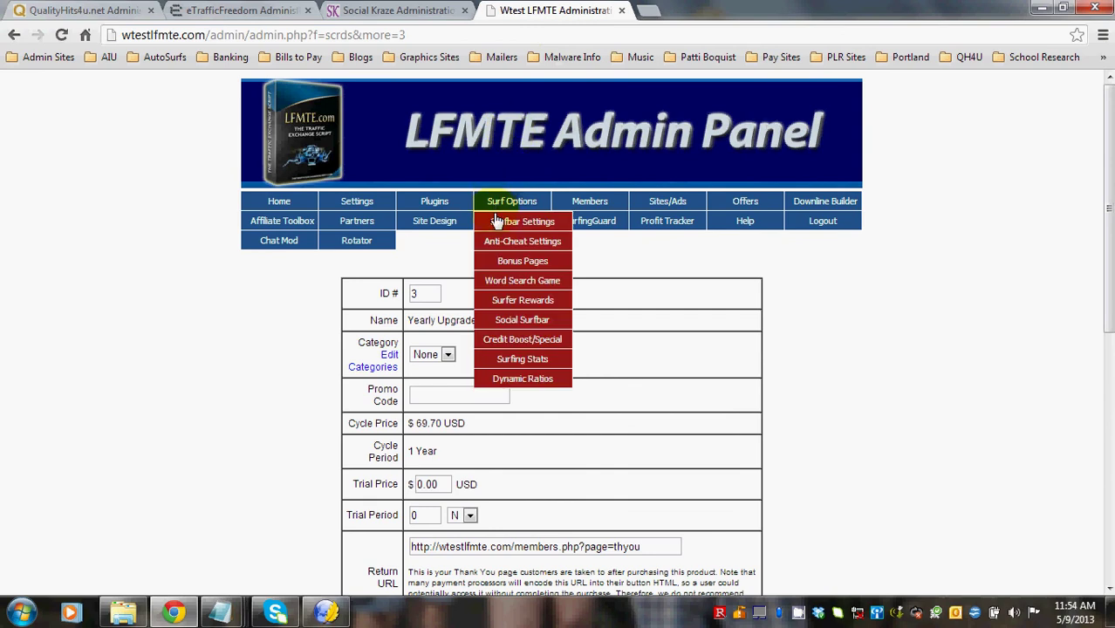
pyautogui.moveTo(437, 224)
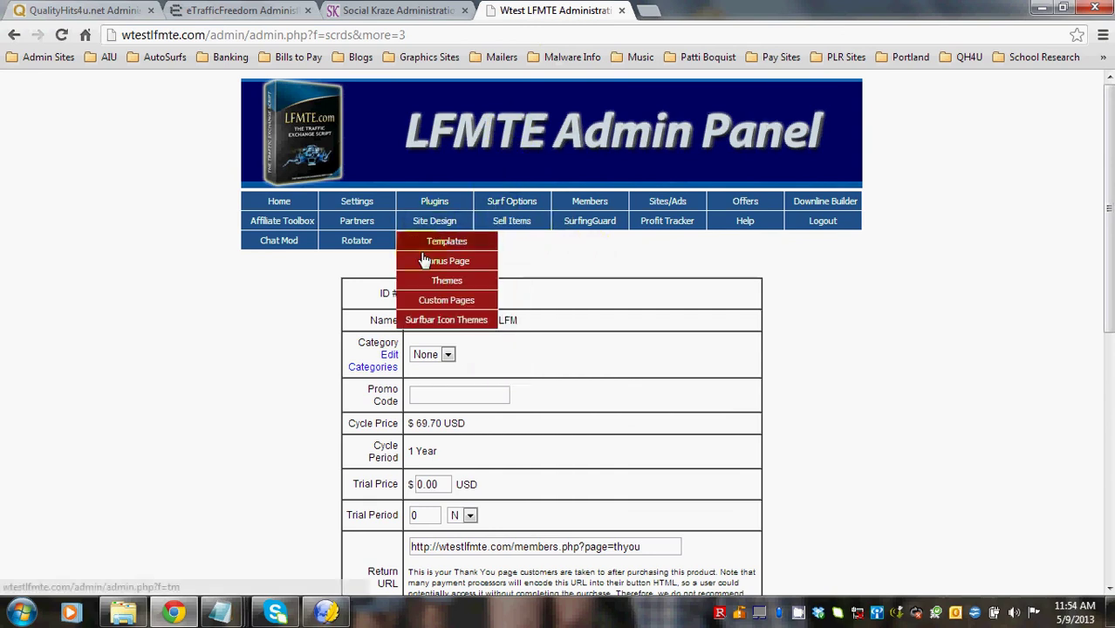
pyautogui.click(425, 302)
pyautogui.scroll(-1, 816, 405)
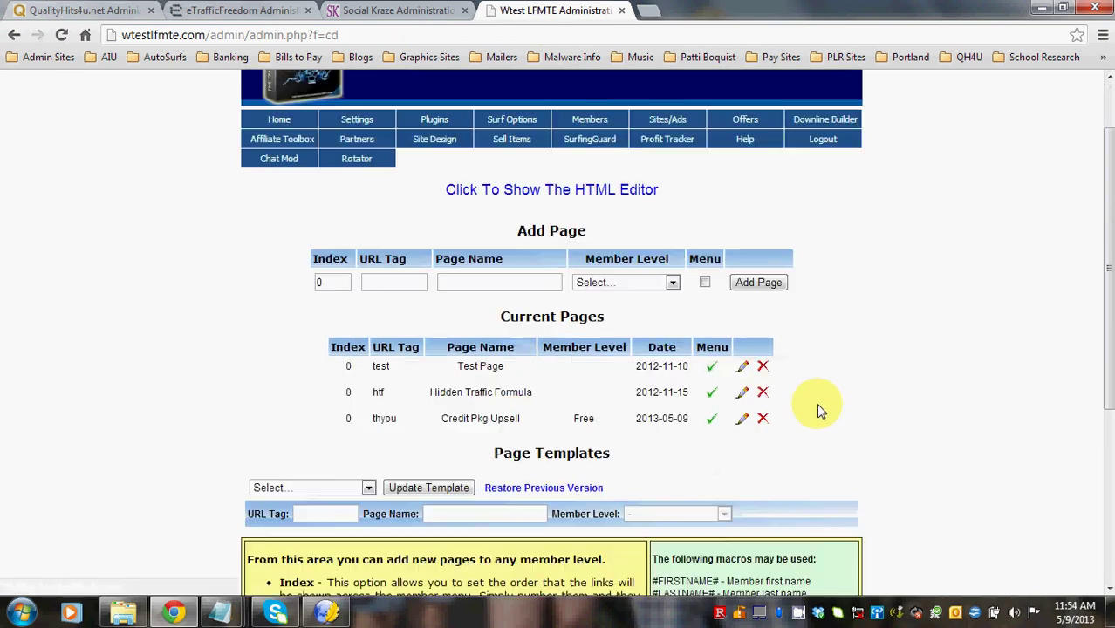
pyautogui.click(741, 420)
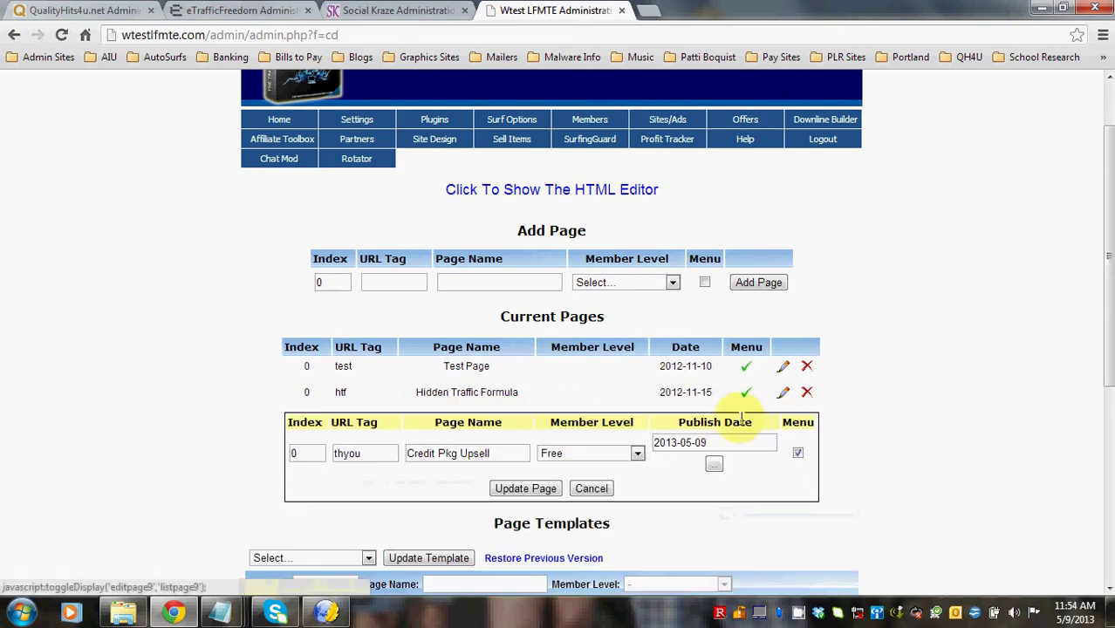
pyautogui.click(638, 454)
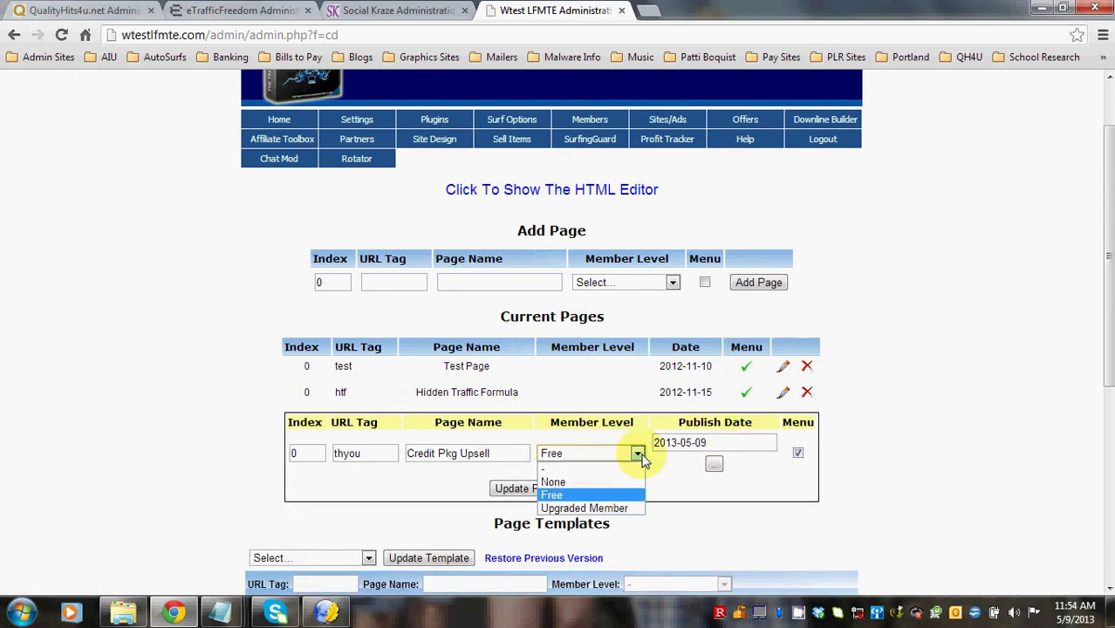
pyautogui.click(581, 470)
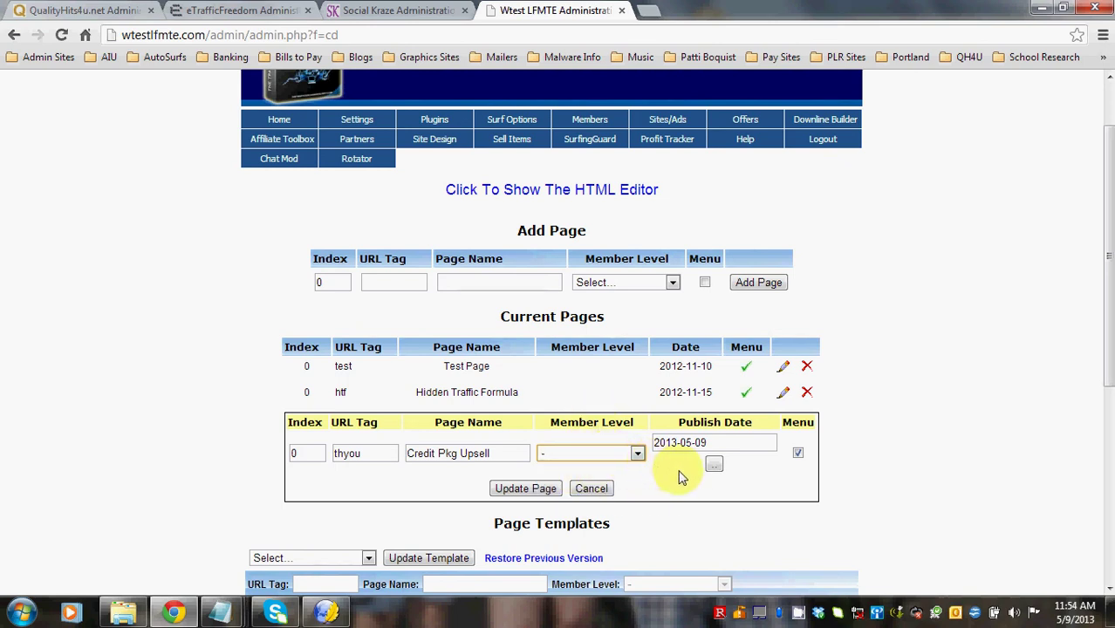
pyautogui.click(798, 453)
pyautogui.click(525, 490)
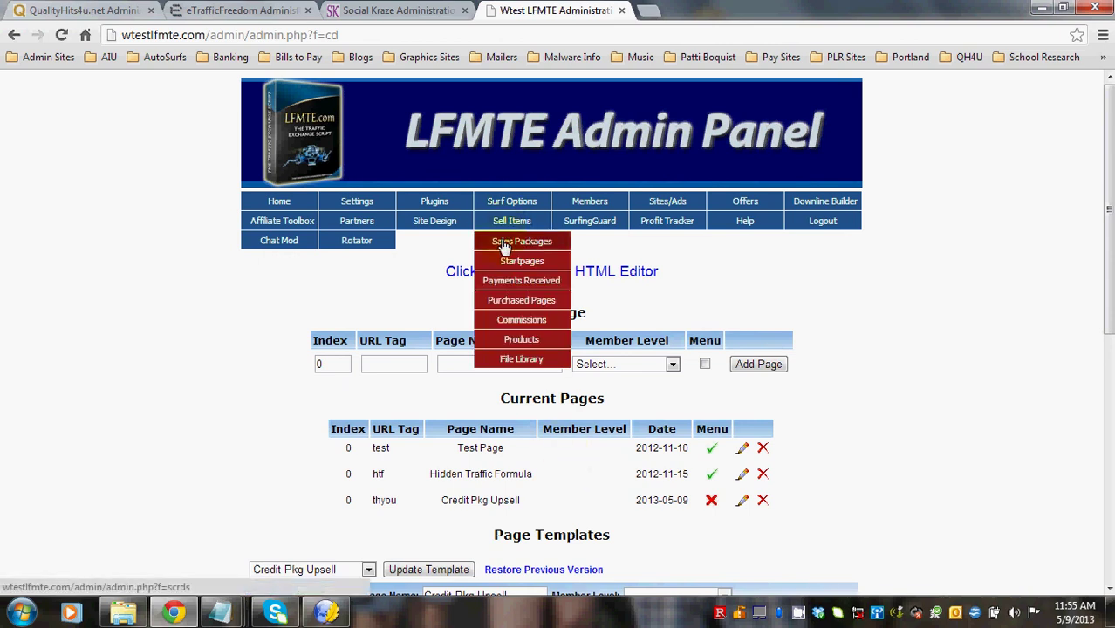
# Open the sales packages list and look over the upgrade and credit packages
pyautogui.click(499, 241)
pyautogui.scroll(-5, 750, 349)
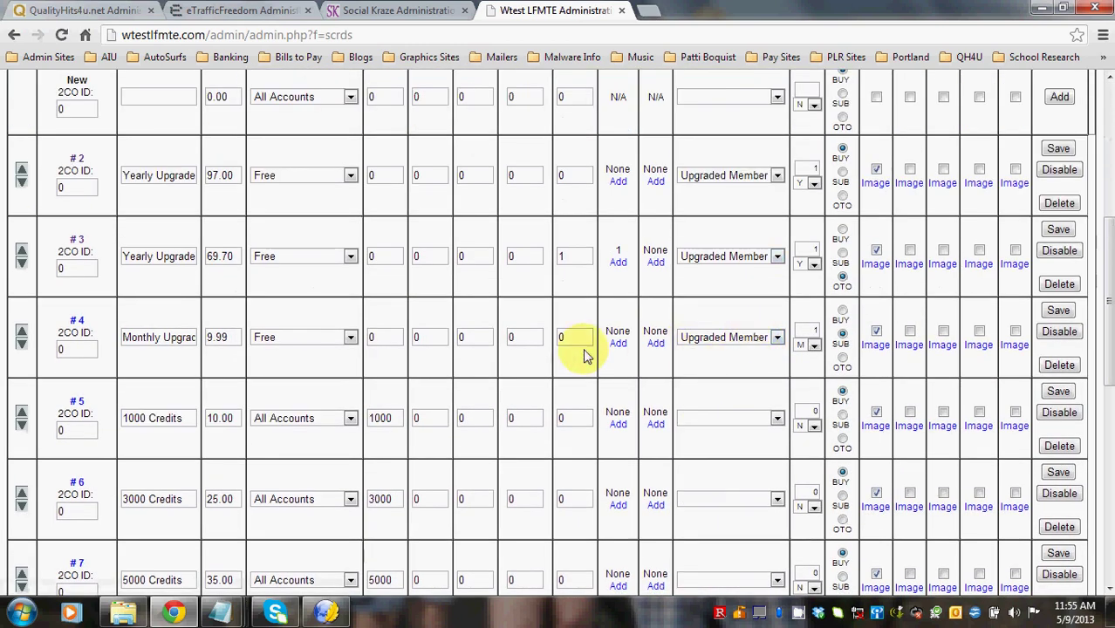